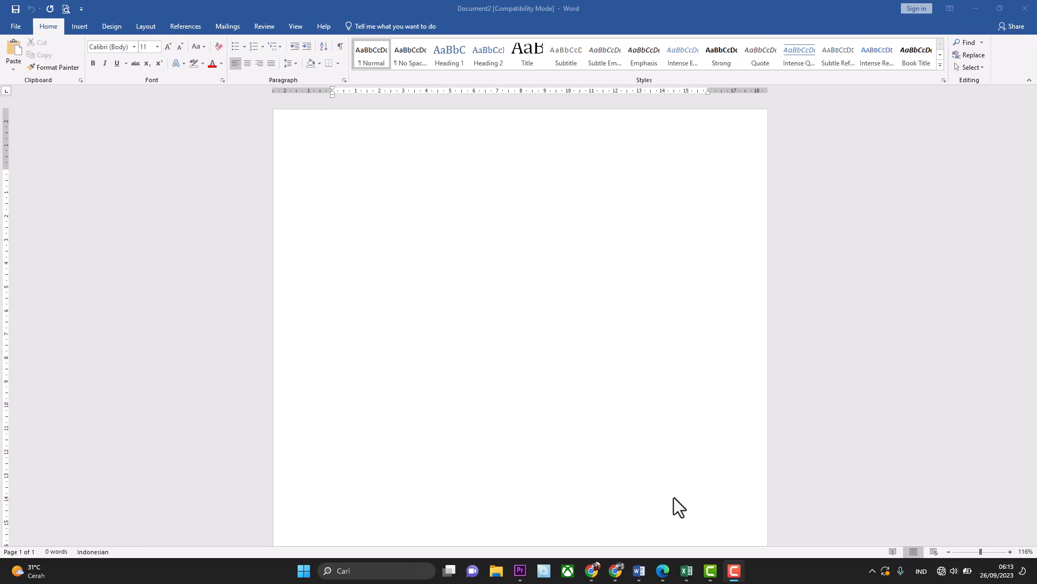
Switch to Document1, the surat tugas letter numbered 589/1345/04/SMAN.
mouse_move(639, 572)
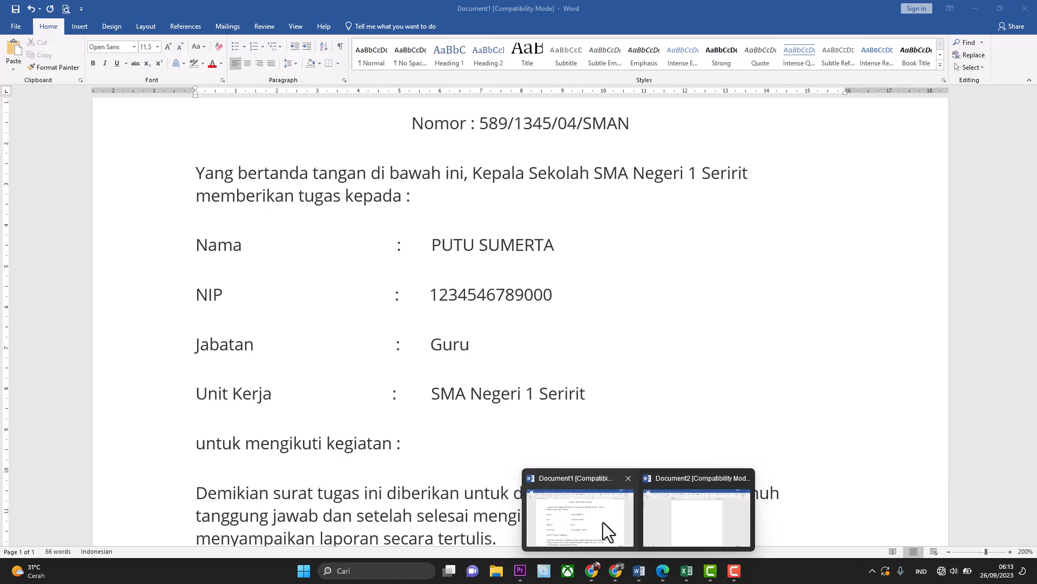
click(603, 522)
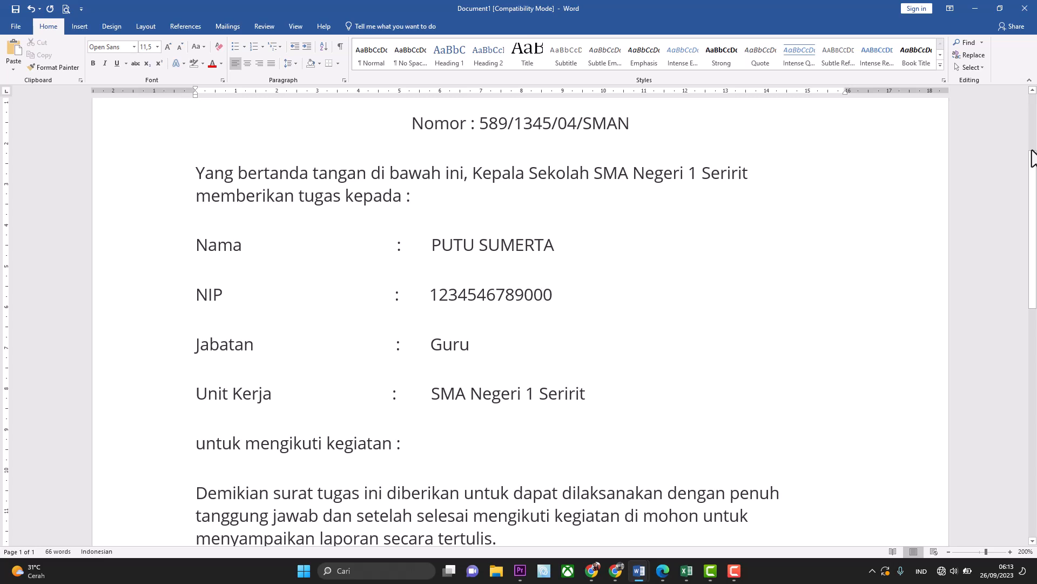
scroll(1032, 159, up, 3)
drag(1032, 158, 1025, 208)
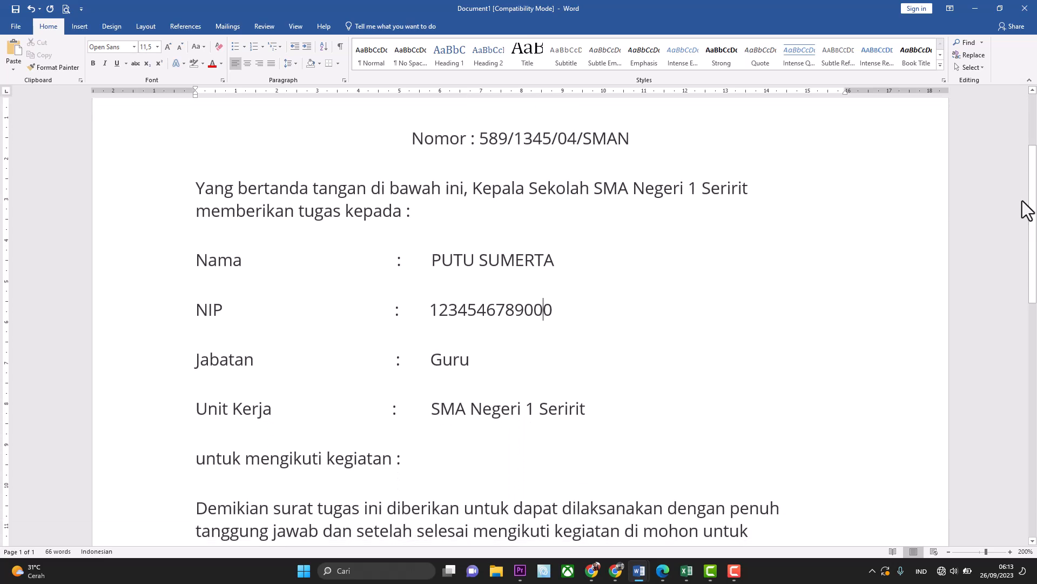
click(489, 138)
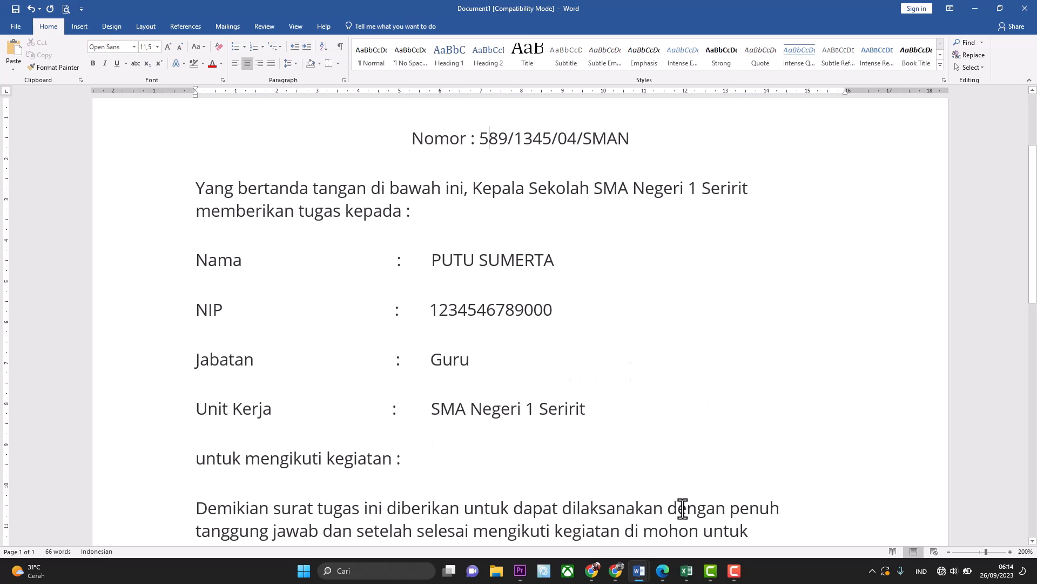
Bring Excel forward as a restored window and enter headers NOMOR and NAMA in A1:B1.
click(687, 572)
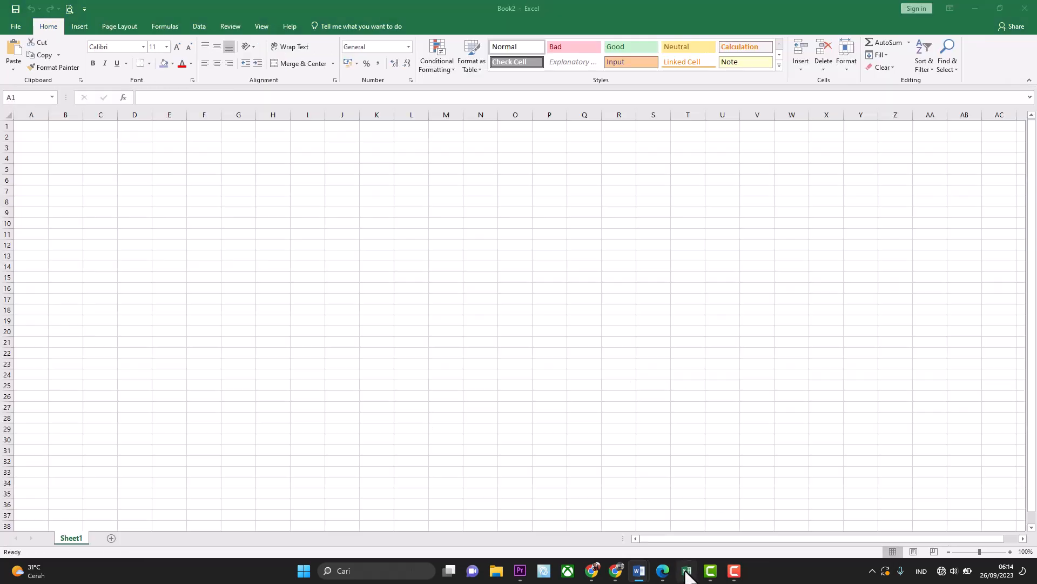
click(999, 8)
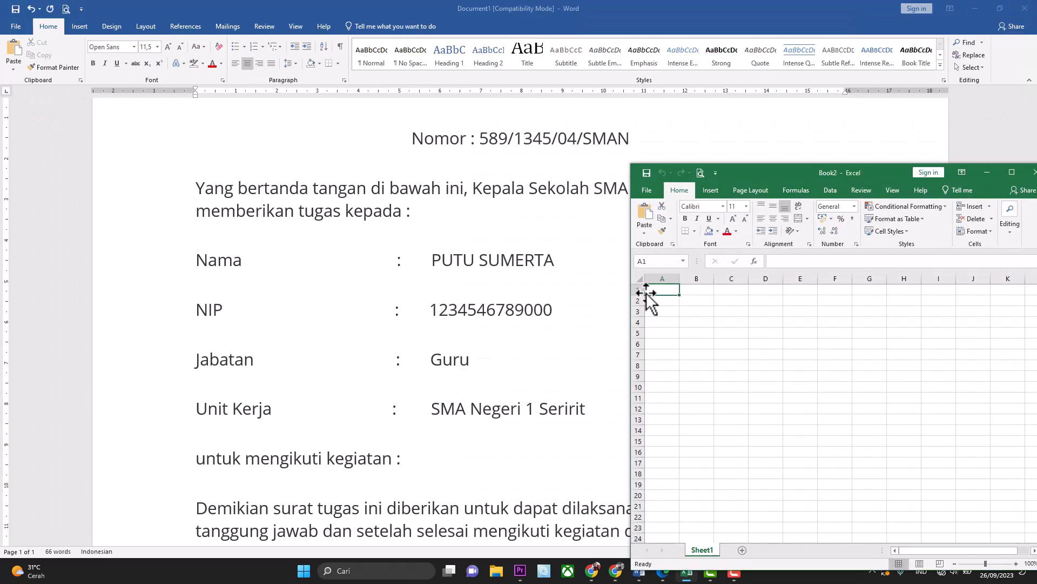
text(NOMOR)
key(Tab)
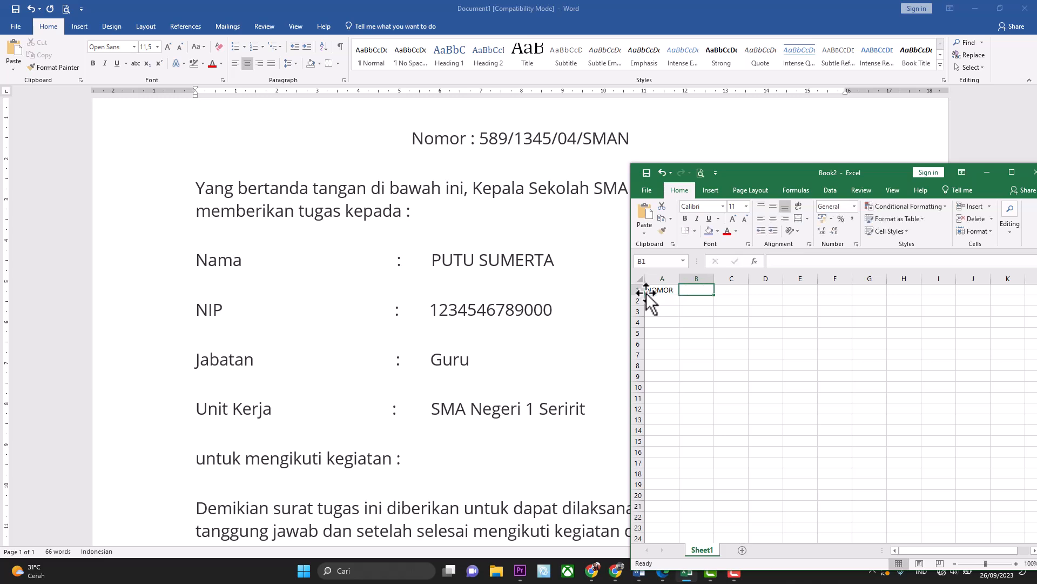
text(NAMA)
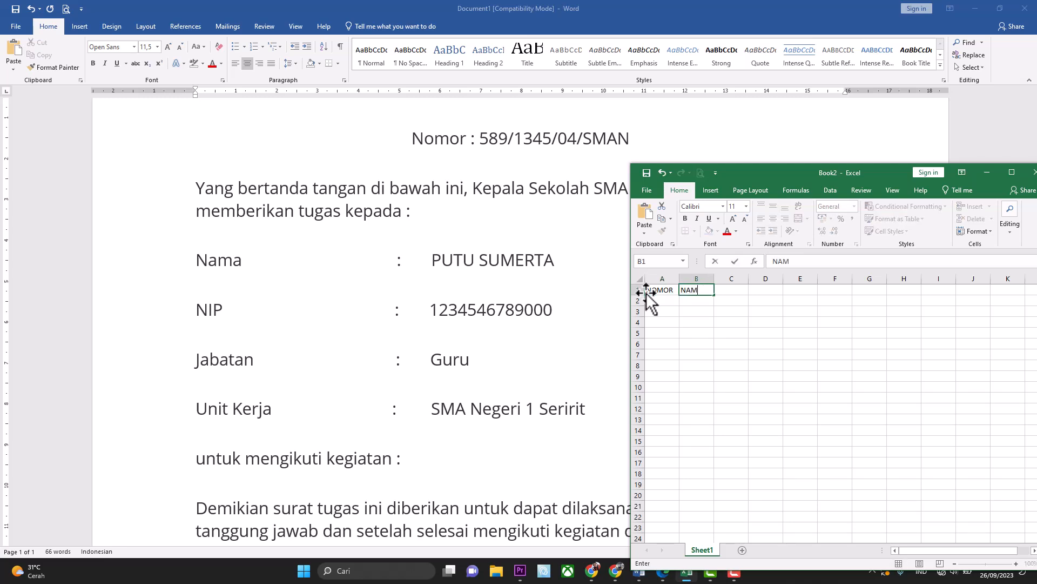
key(Tab)
Add the headers NIP, JABATAN, UNIT and KETERANGAN across C1:F1.
text(NI)
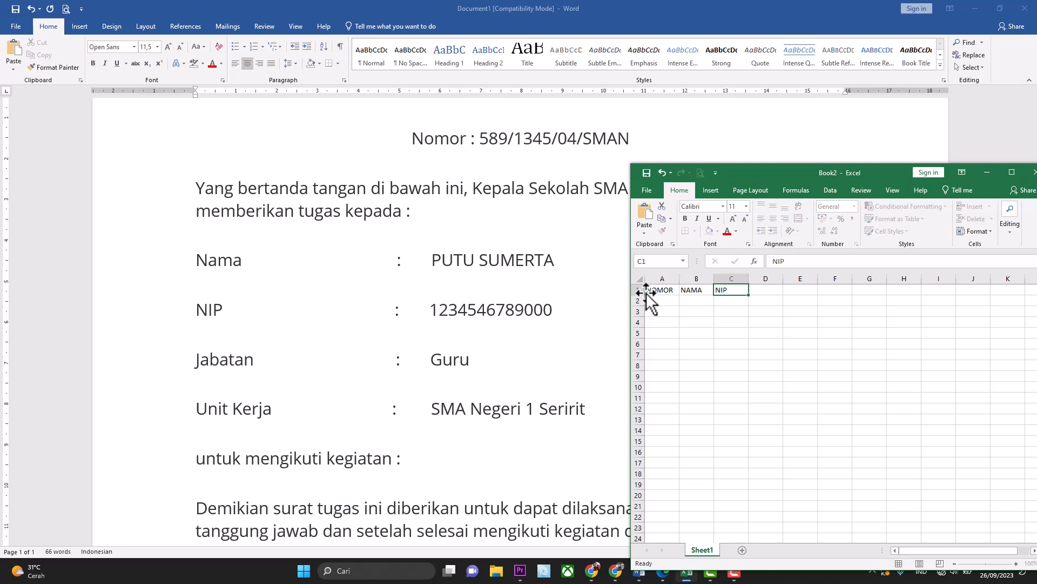
key(Tab)
text(JAB)
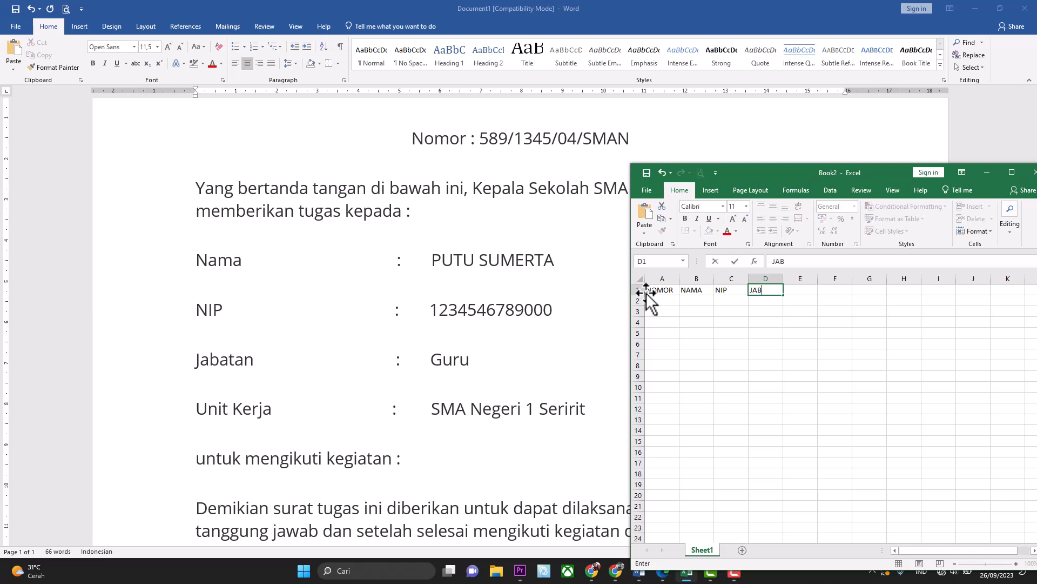
text(ATAN)
key(Tab)
text(UNIT)
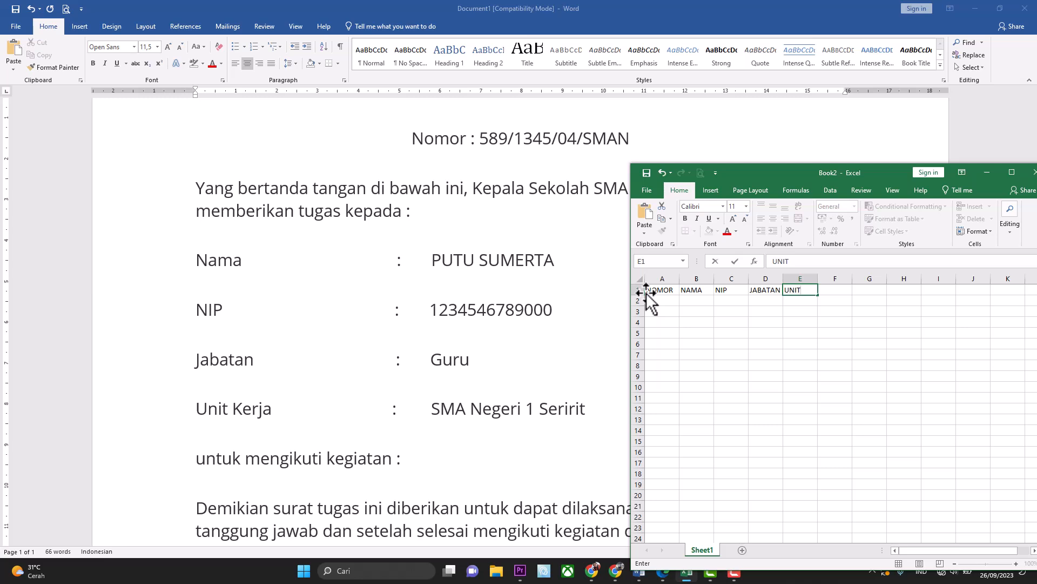
key(Tab)
text(K)
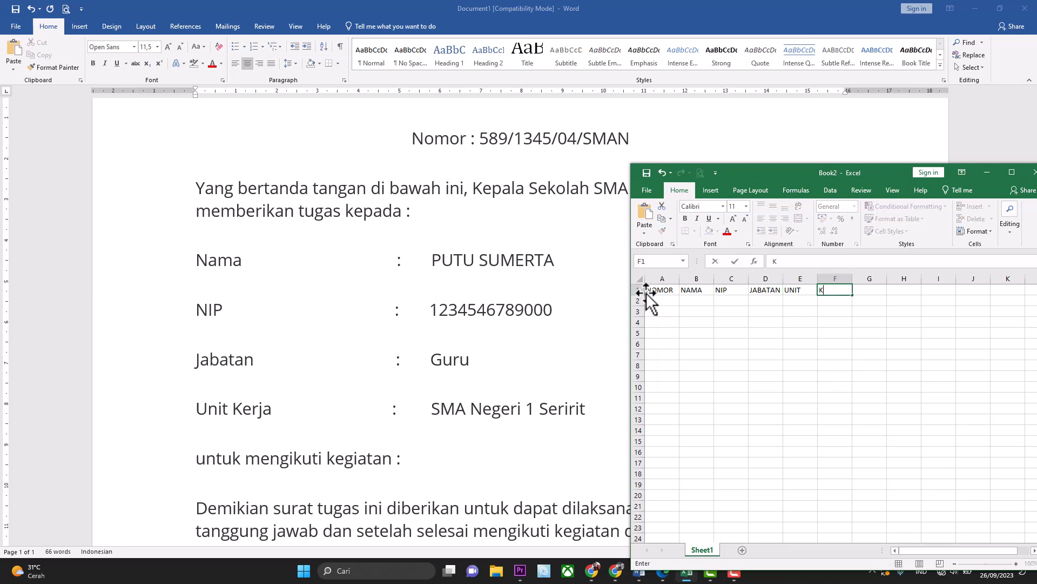
text(ETERANGAN)
key(Return)
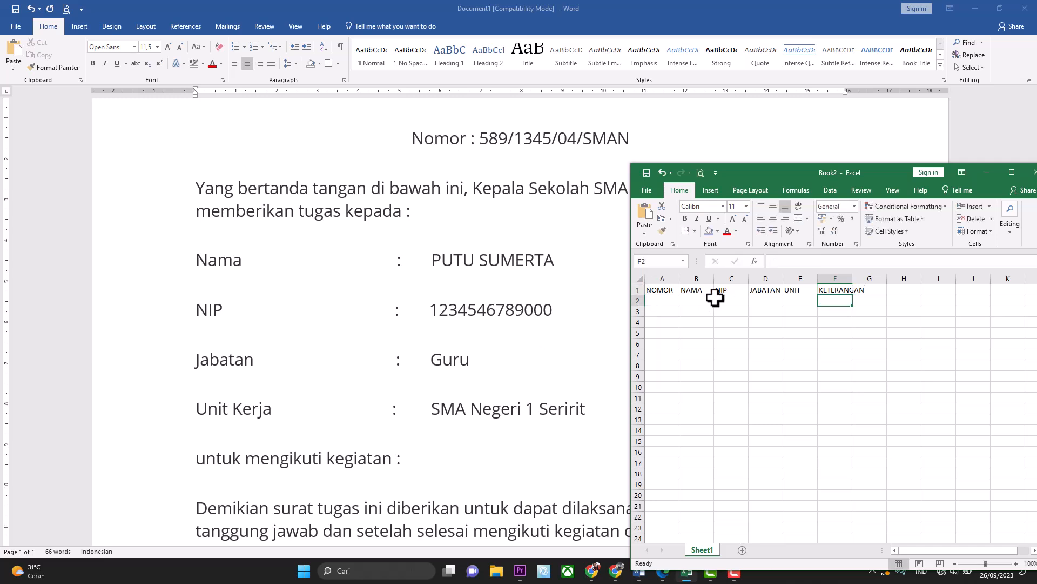
Start row 2 with letter number 321/56/SMA, the teacher's name and NIP.
click(665, 302)
text(')
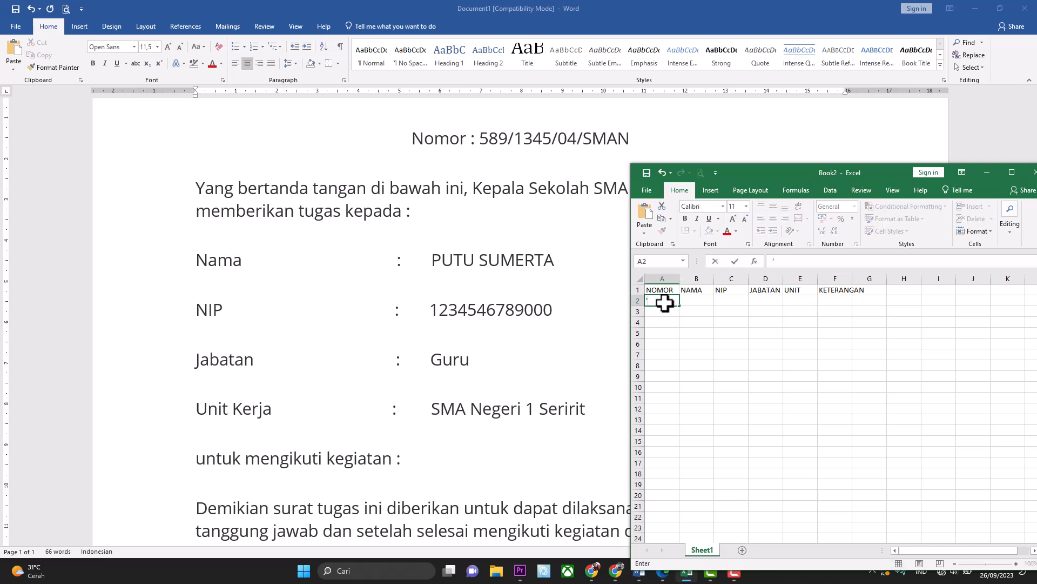
text(321/56/SMA)
key(Tab)
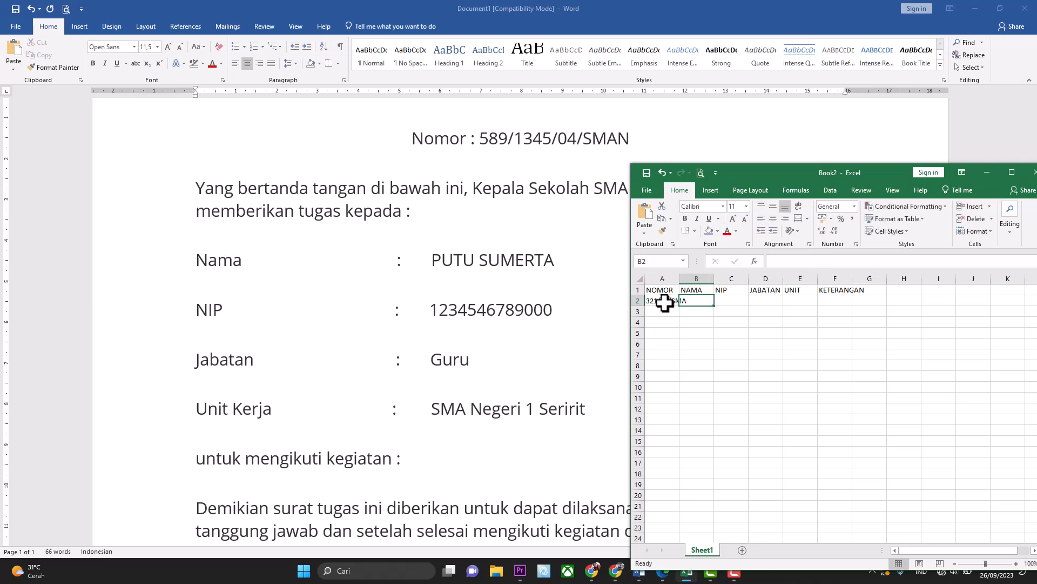
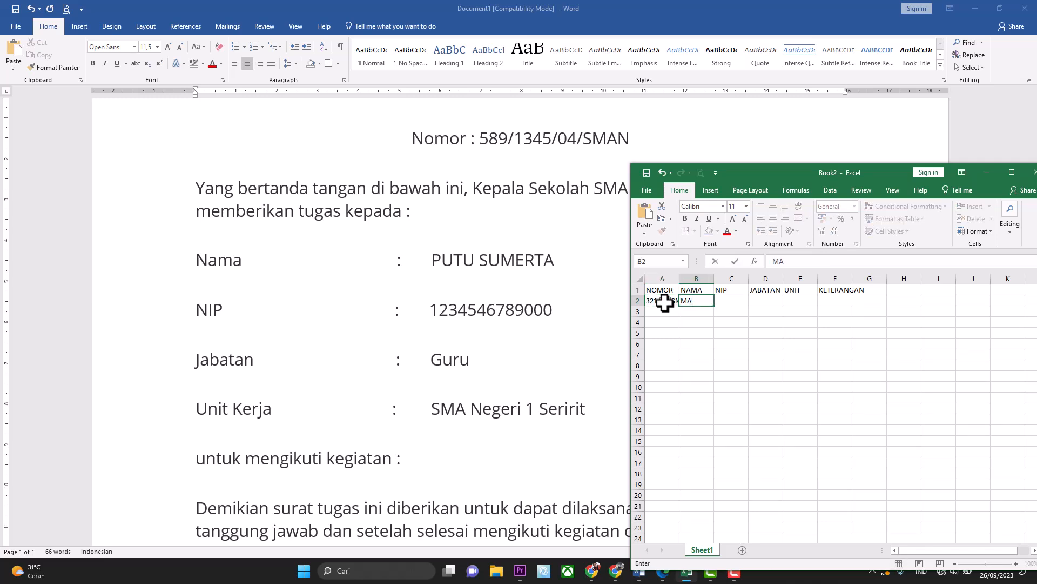
key(Tab)
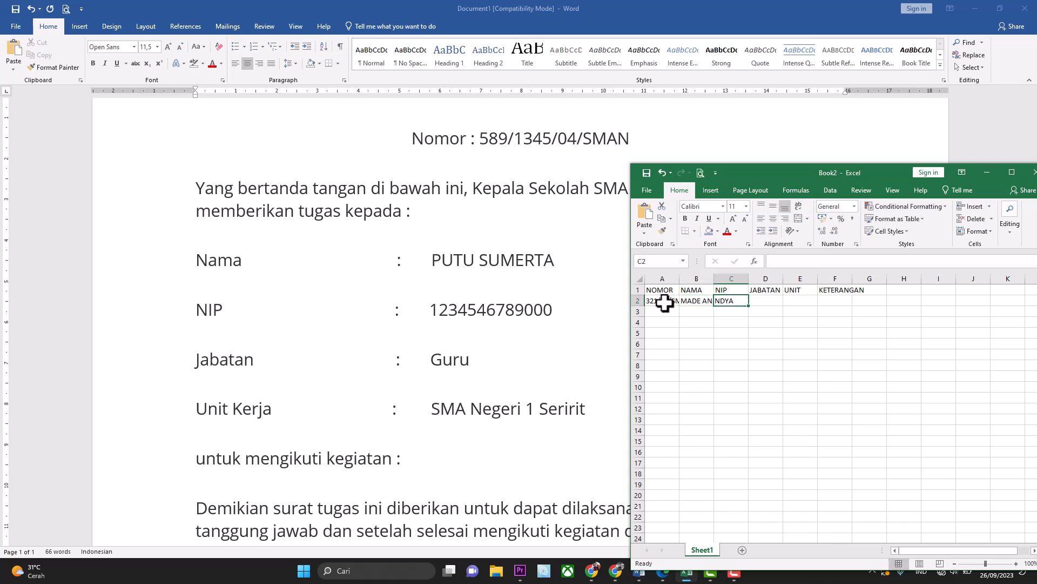
text(1234)
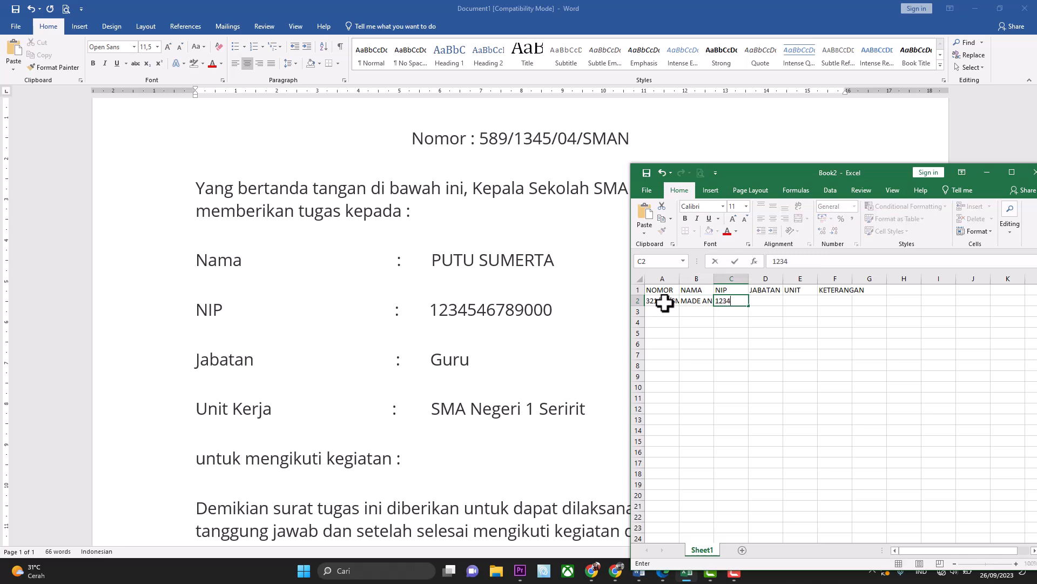
text(56778)
key(Tab)
Finish row 2 with GURU, SMA N 1 SERIRIT and PELATIHAN KURIKULUM MERDEKA.
text(GURU)
key(Tab)
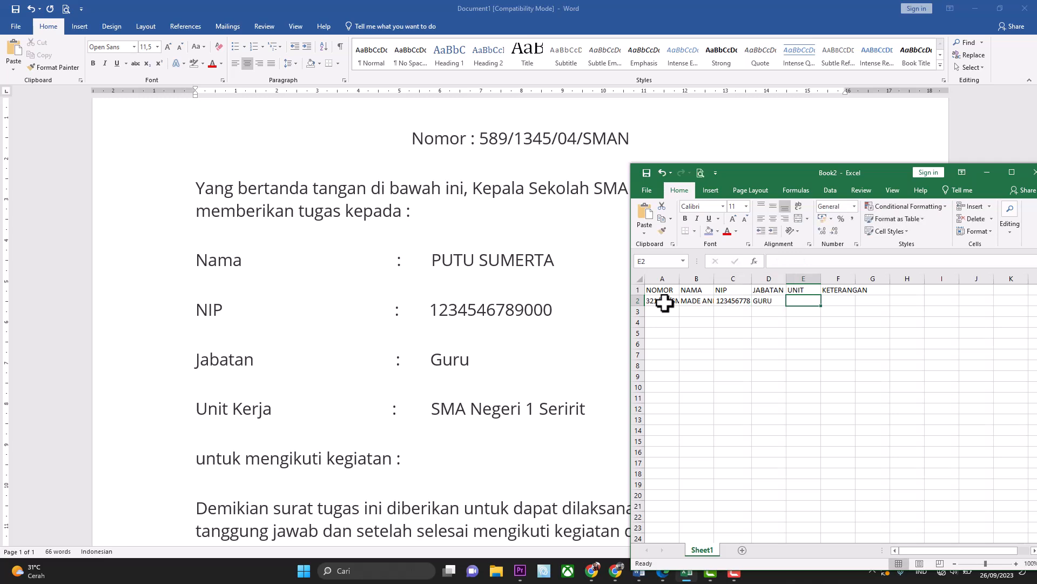
text(SMA N)
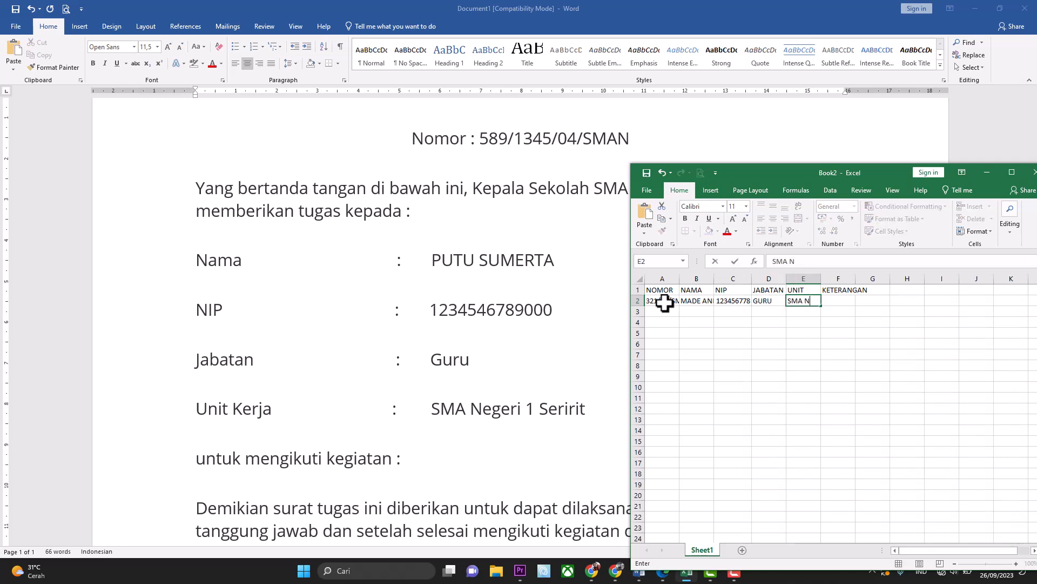
text( 1 SERIRIT)
key(Tab)
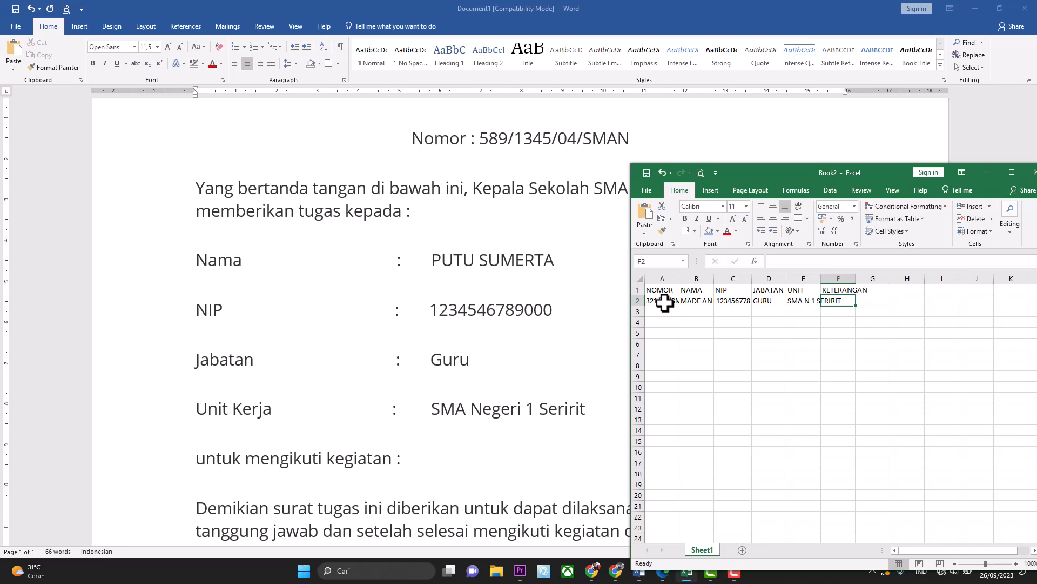
text(PEL)
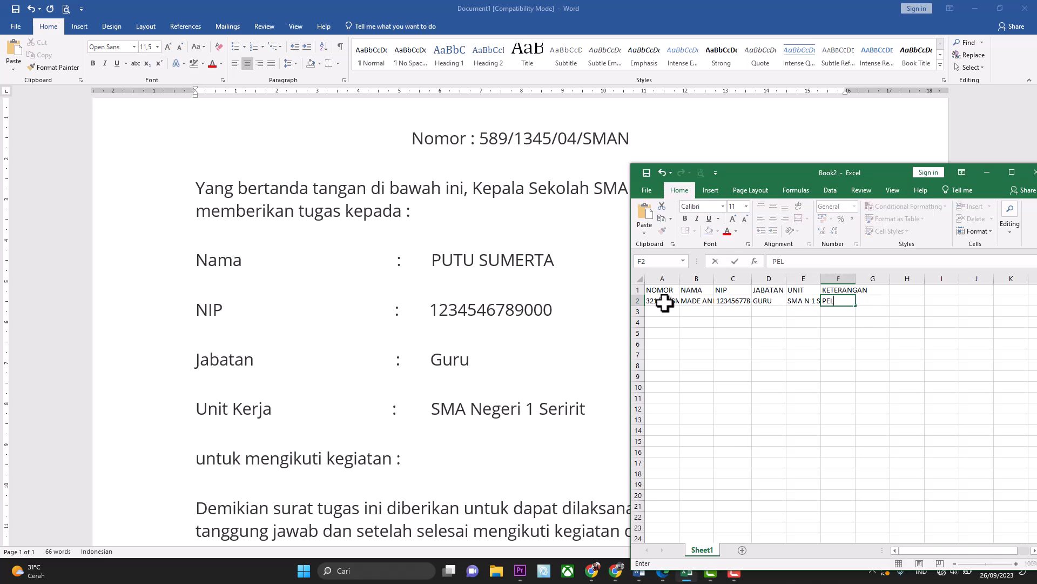
text(ATIHAN KURIKUL)
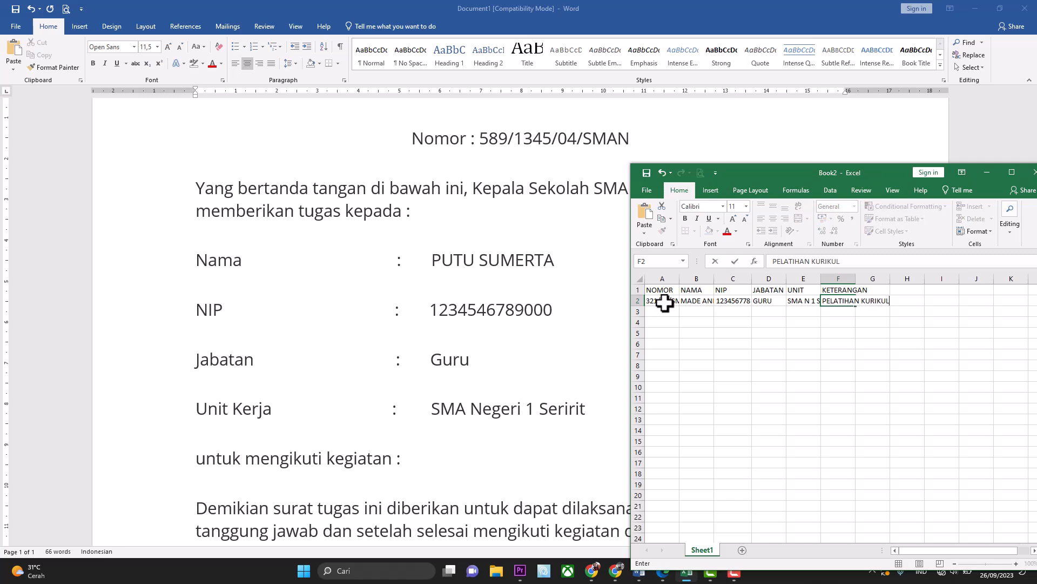
text(UM MERDEKA)
key(Return)
key(Left)
key(Left)
key(Left)
key(Left)
key(Left)
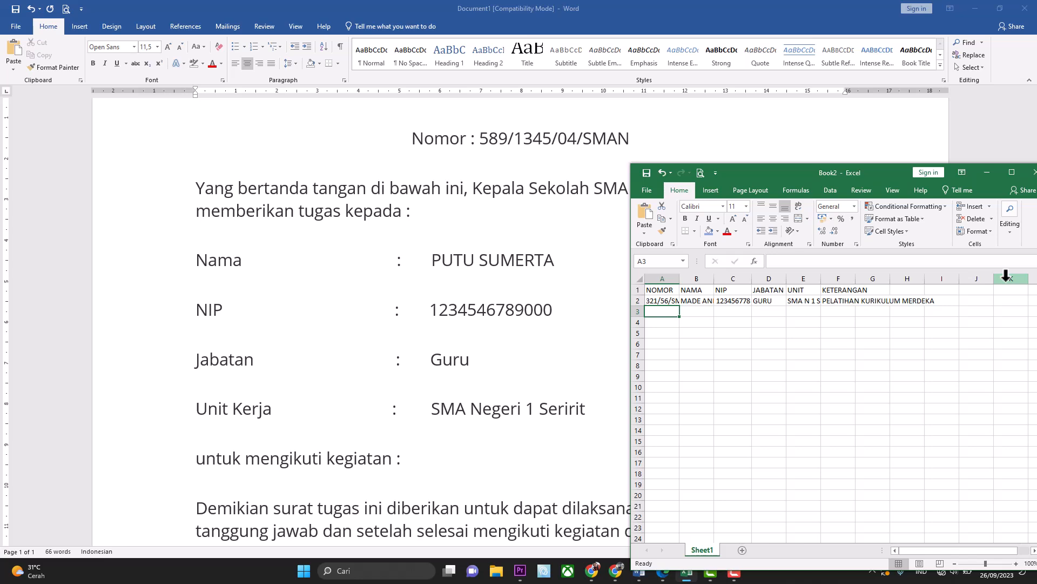
Enter row 3's letter number 456/56/SMA, the second teacher's name and NIP.
text(456/56/SMA)
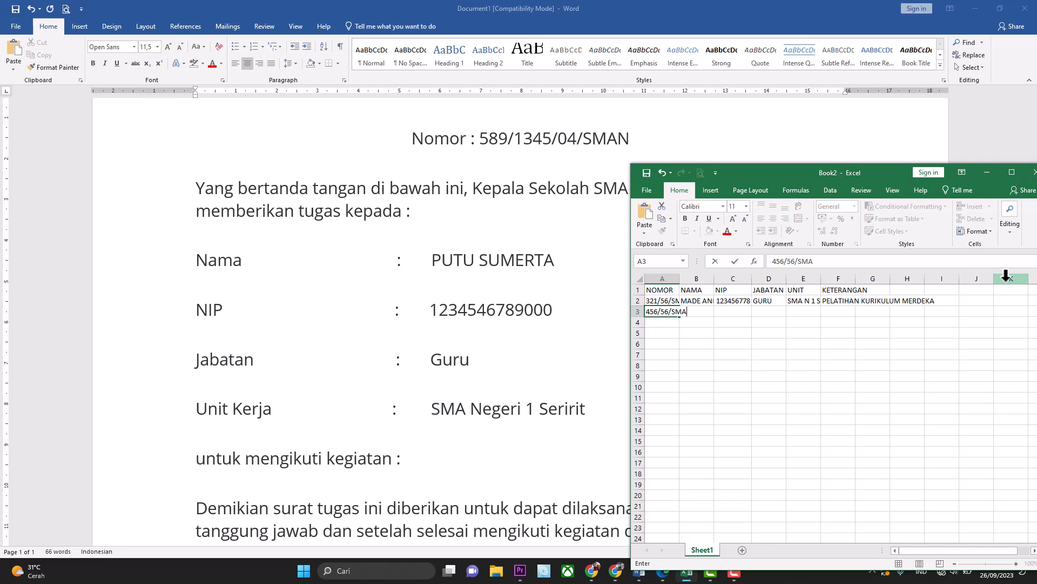
key(Tab)
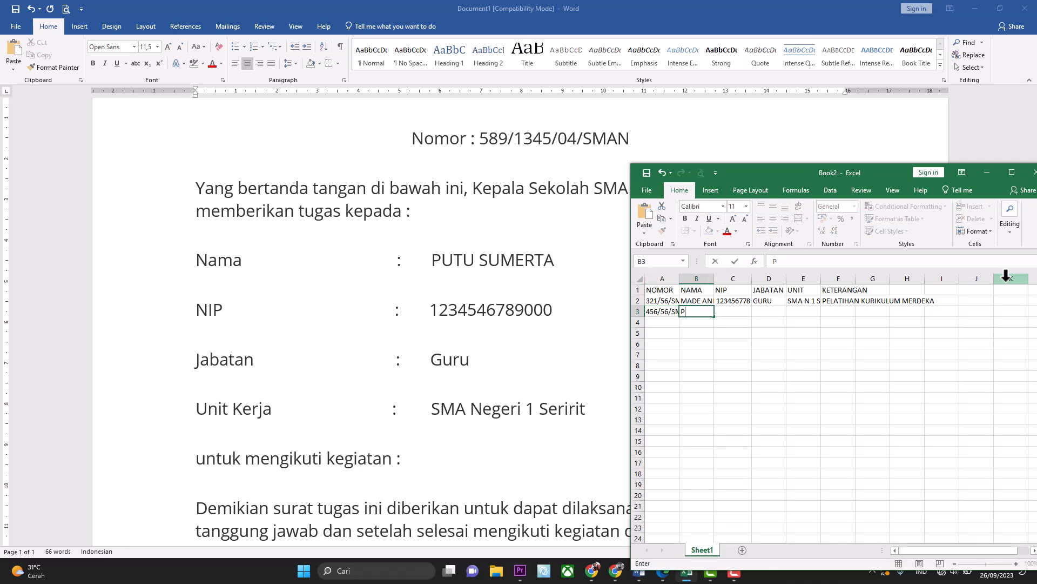
key(ctrl+Return)
key(Tab)
text(67)
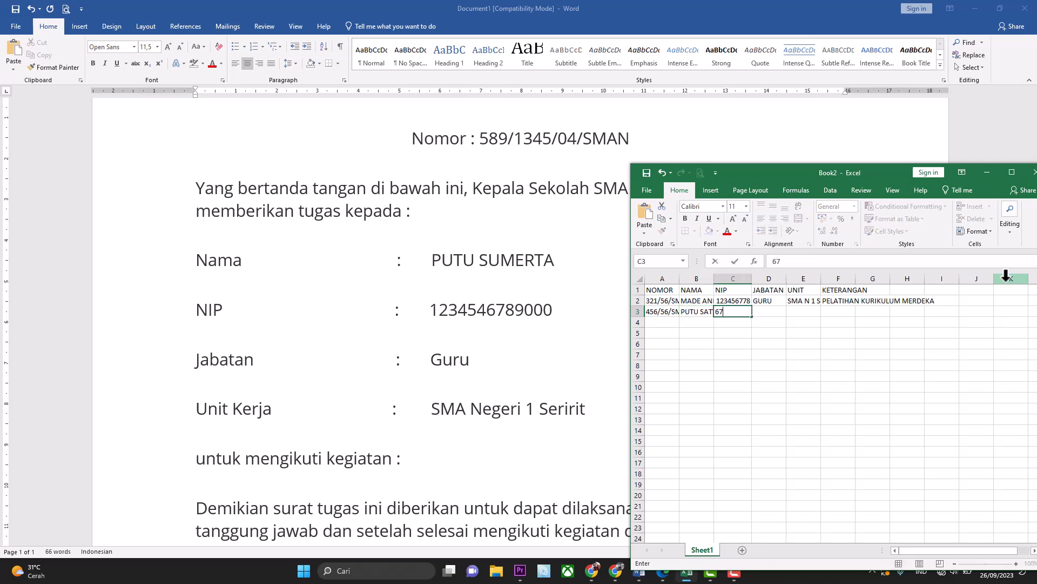
text(89653)
key(Tab)
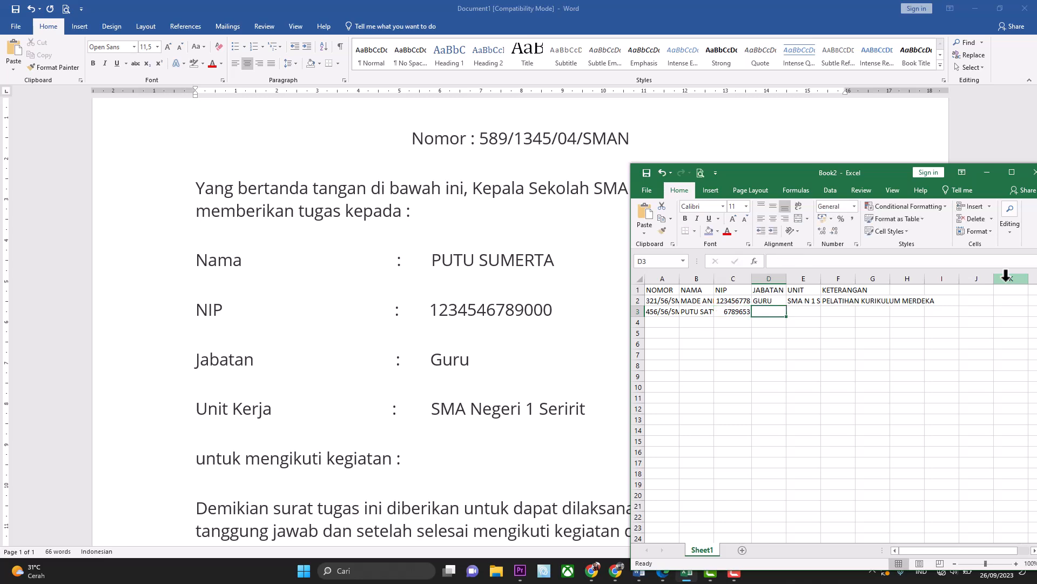
Fill row 3 with GURU, the SMA N 1 SERIRIT unit copied from E2, and PELATIHAN PENILAIAN.
text(GURU)
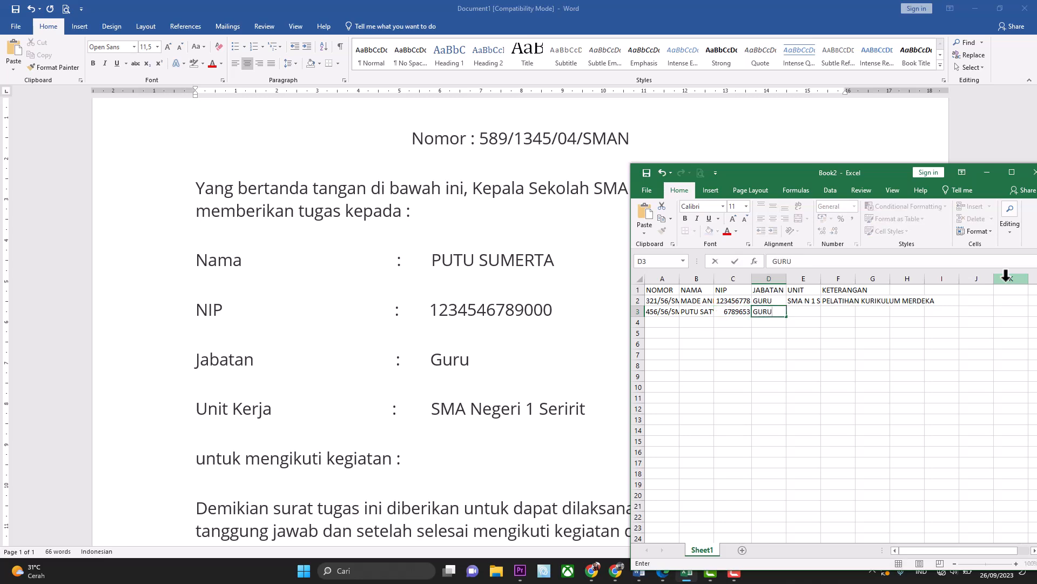
key(Tab)
key(Up)
key(ctrl+c)
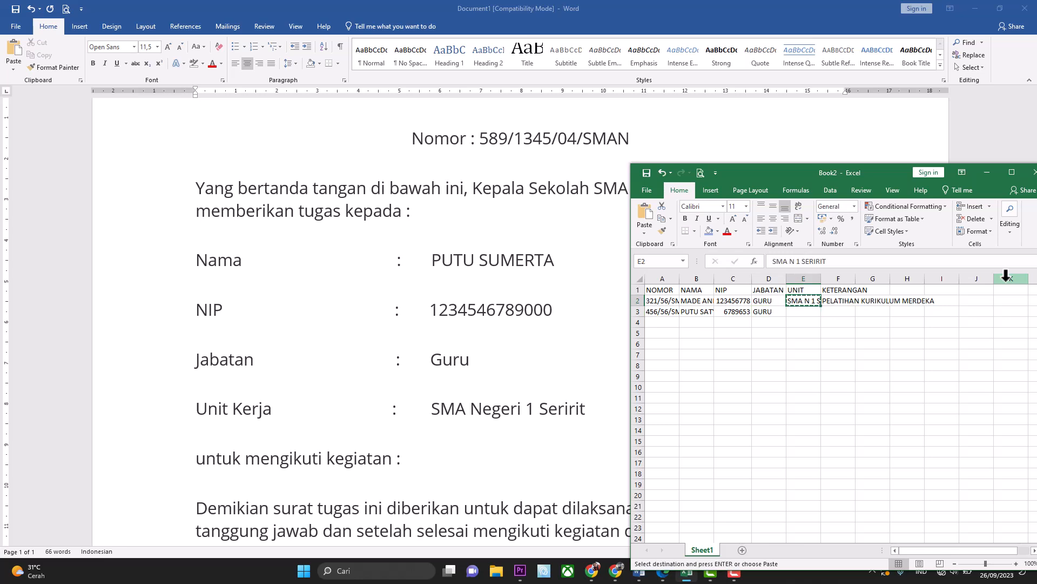
key(Down)
key(Return)
key(Tab)
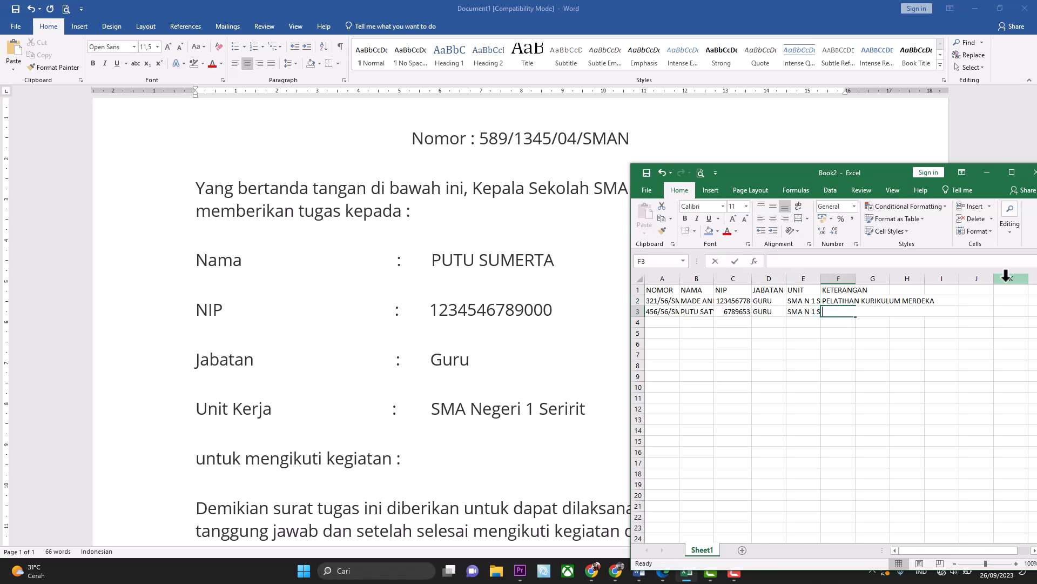
text(PELATIHAN PENILAI)
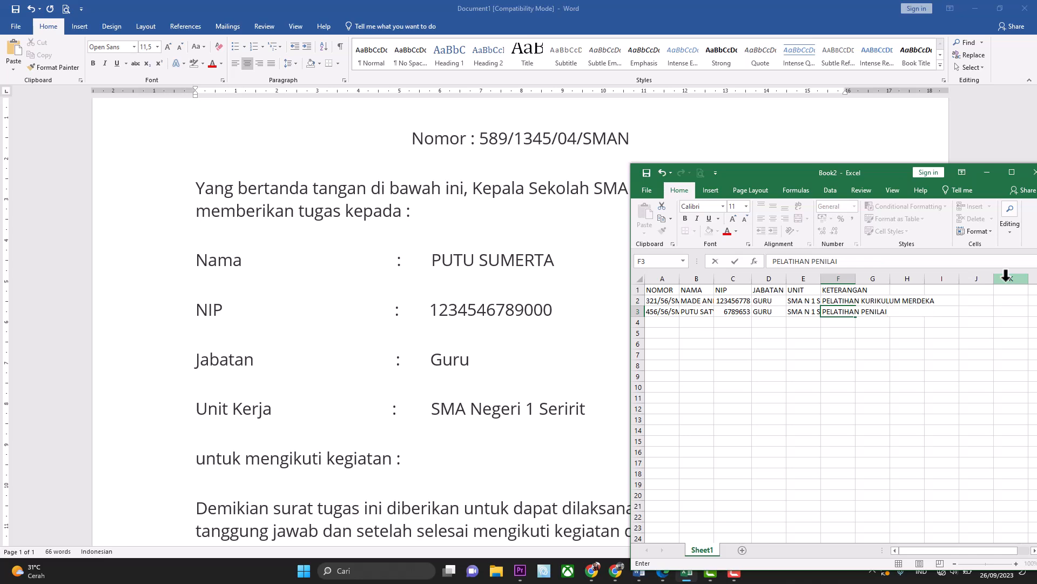
text(AN)
Commit F3 and auto-fit columns A, F, E and B to their contents.
click(739, 377)
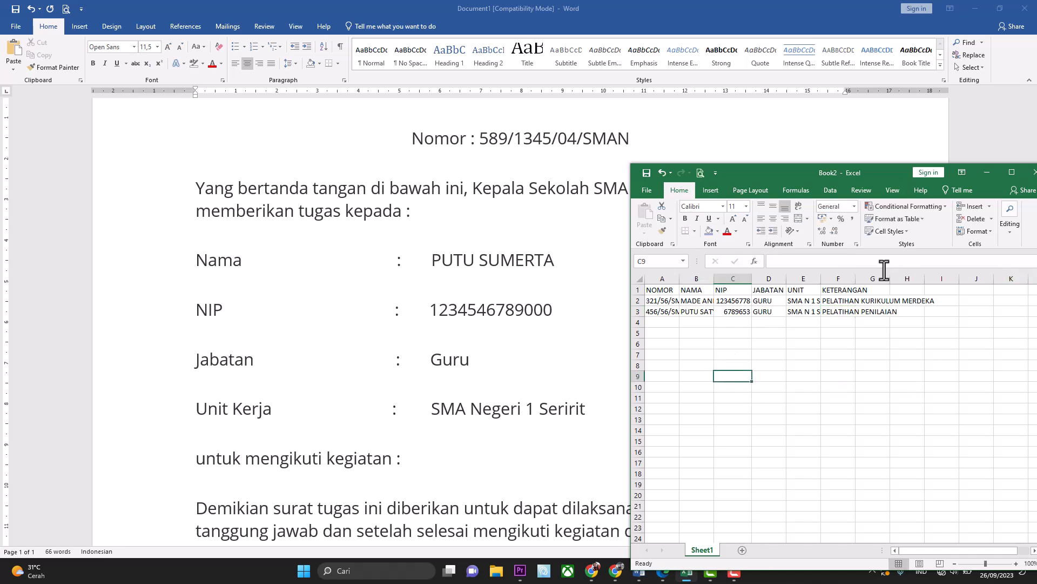
double_click(679, 278)
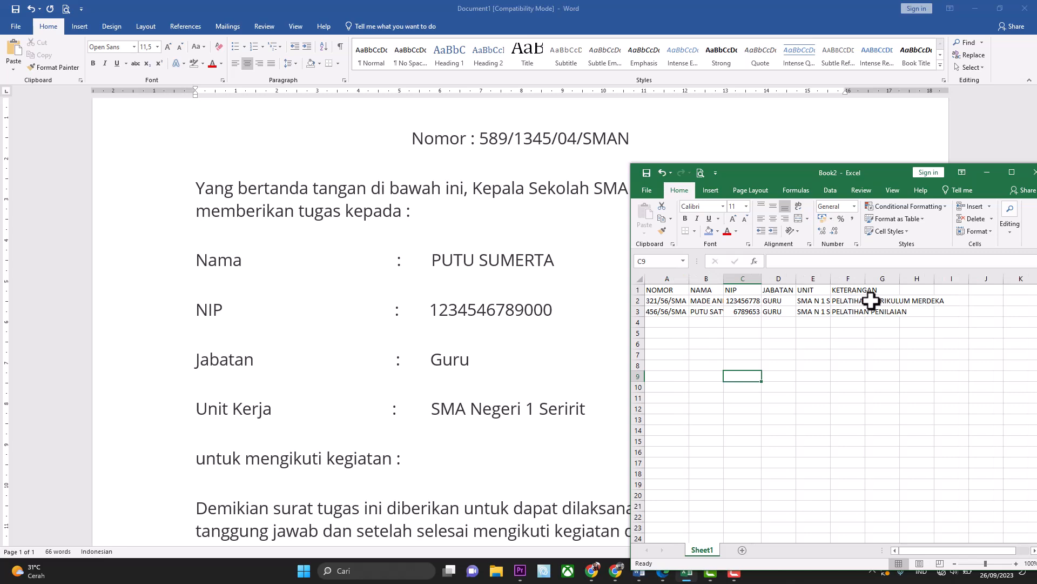
double_click(865, 279)
double_click(831, 278)
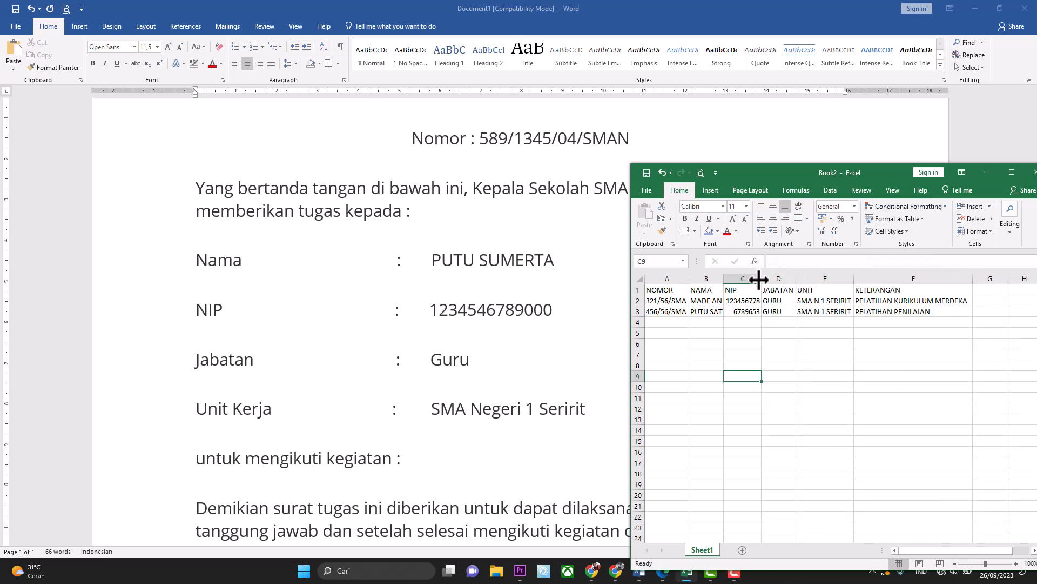
double_click(724, 278)
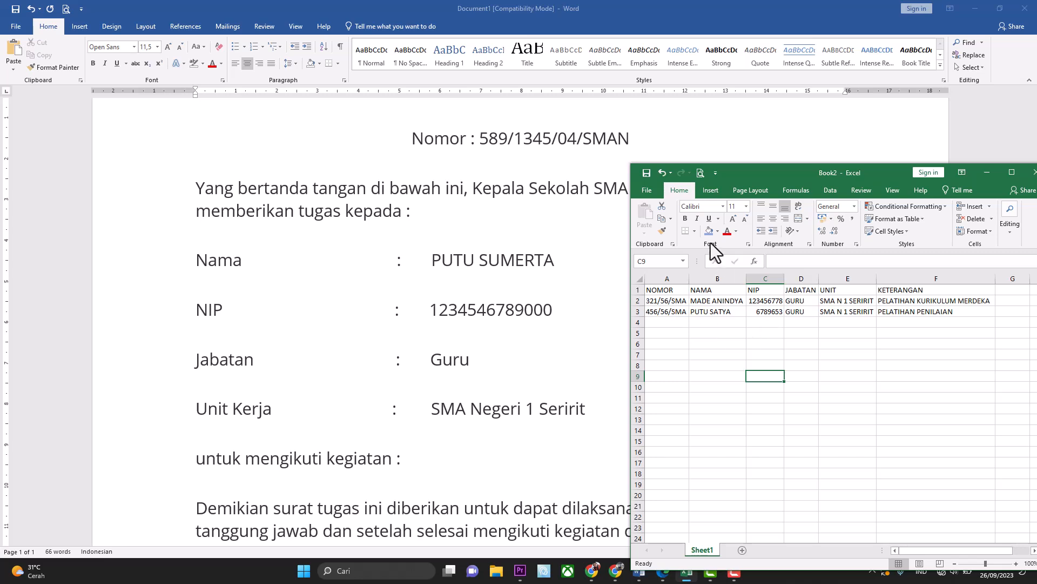
Save the workbook as 'DATA GURU' into the recent DATA TUTI folder.
click(648, 191)
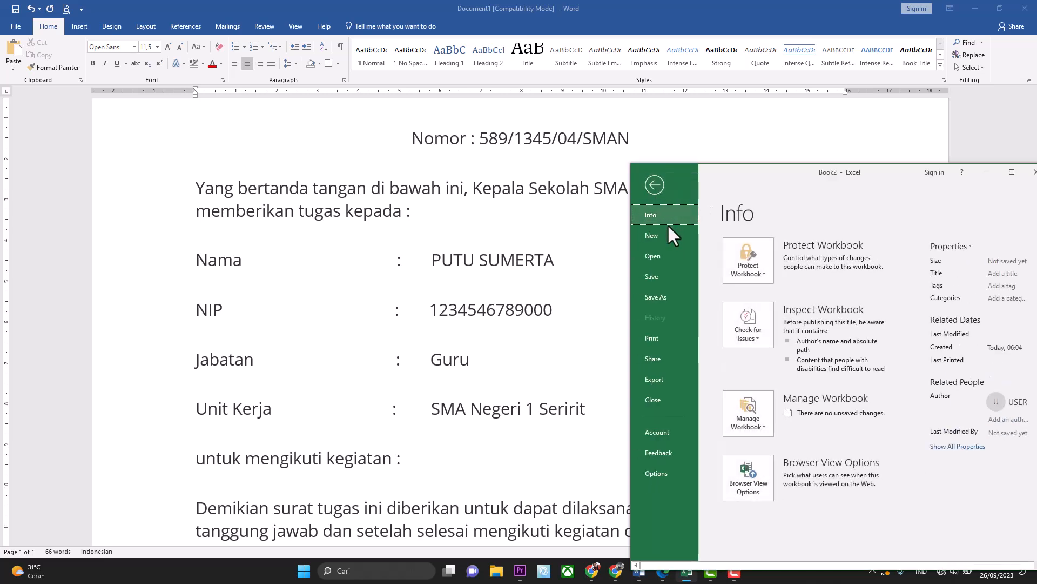
click(659, 281)
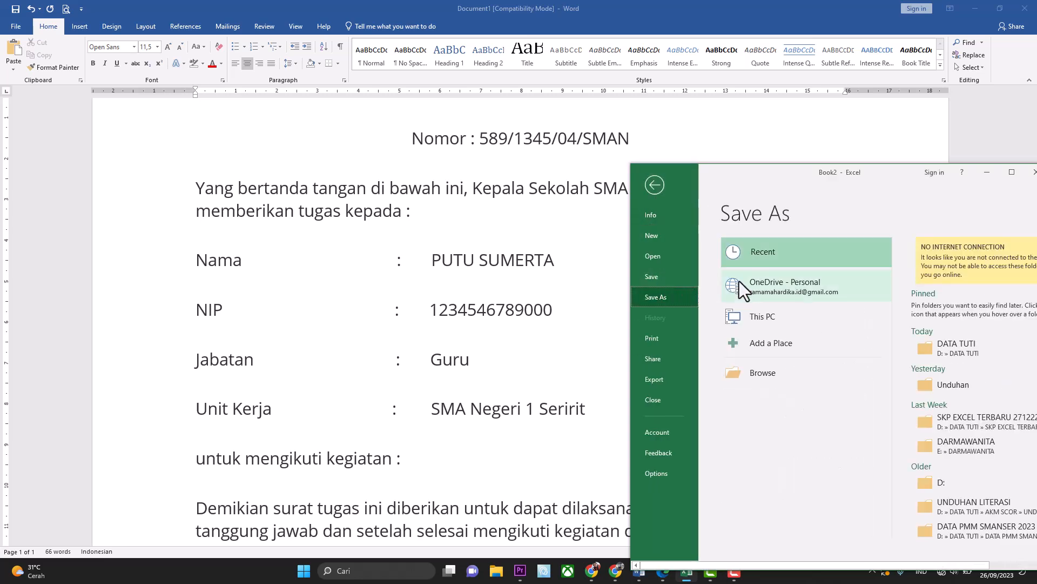
click(935, 344)
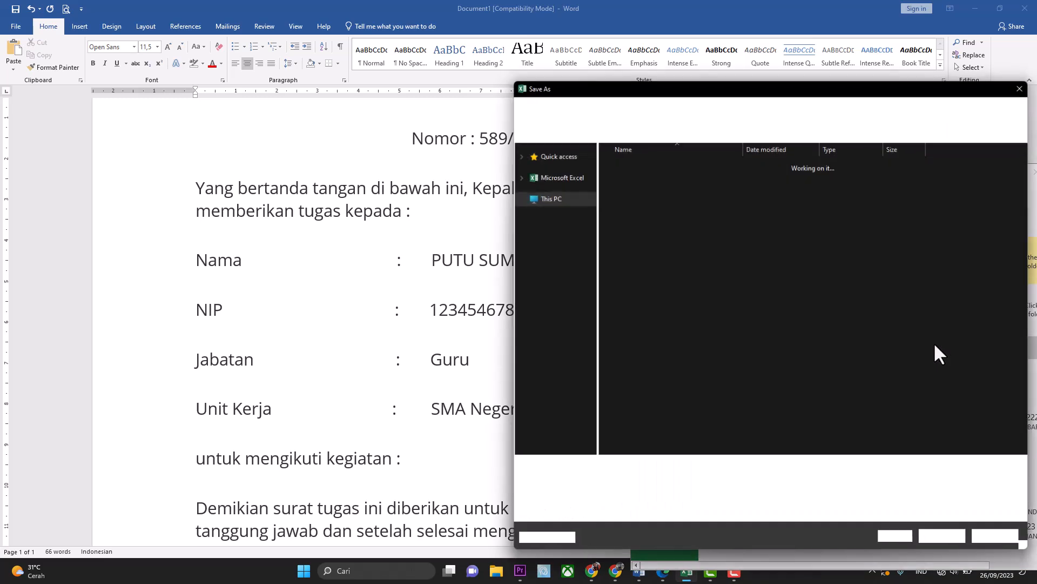
text(DATA)
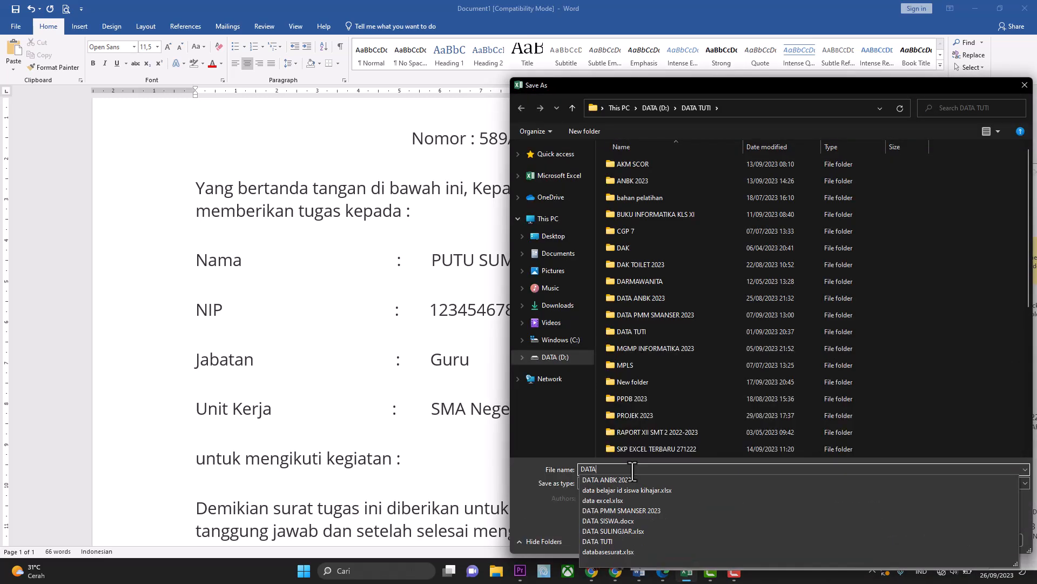
text( GURU)
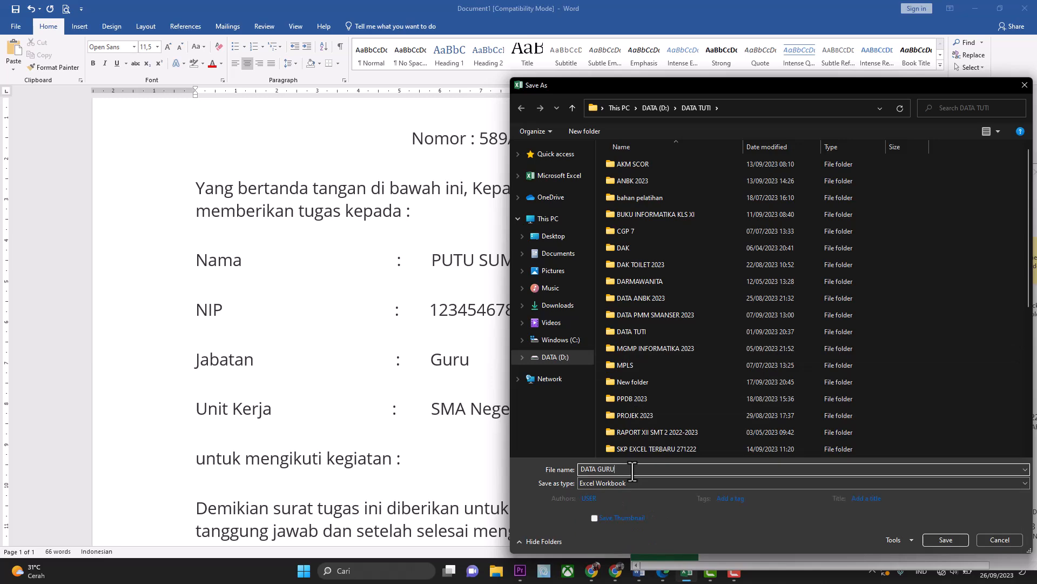
key(Return)
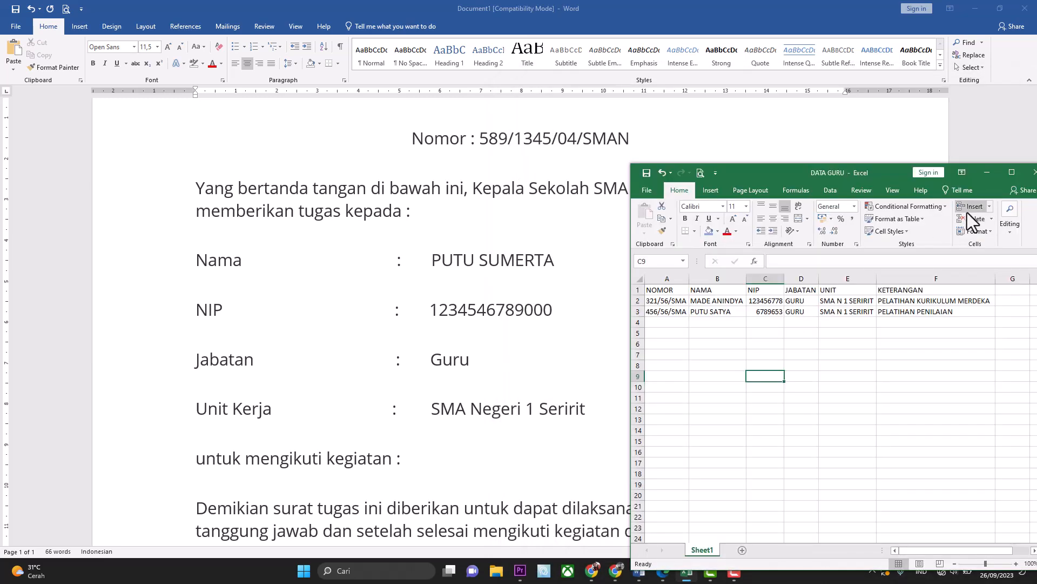
Return to Word and erase the sample letter number and name.
click(987, 173)
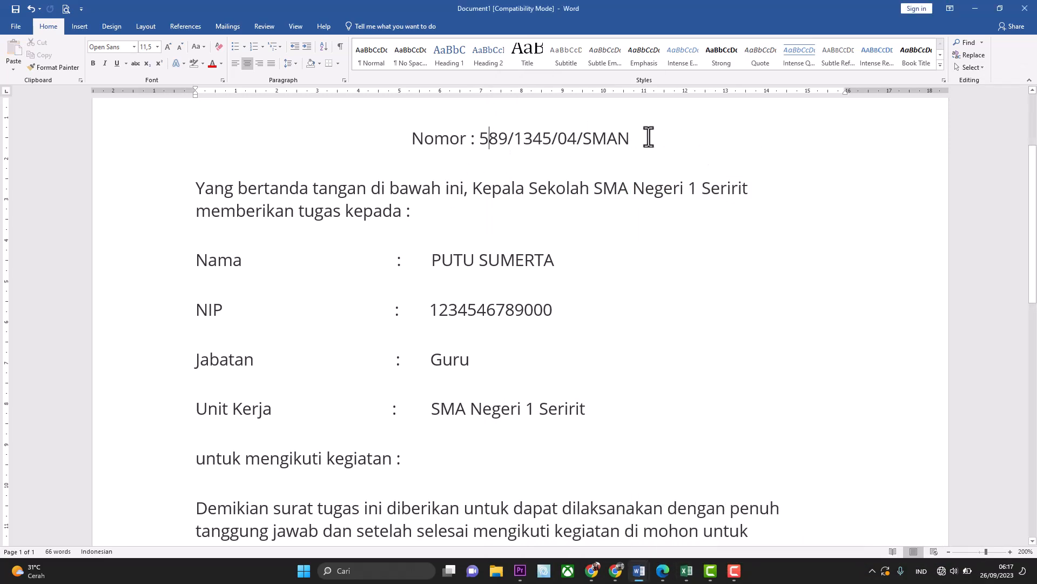
key(BackSpace)
key(BackSpace)
key(BackSpace)
key(BackSpace)
key(BackSpace)
key(BackSpace)
key(BackSpace)
key(BackSpace)
key(BackSpace)
key(BackSpace)
key(BackSpace)
key(BackSpace)
key(BackSpace)
key(BackSpace)
key(BackSpace)
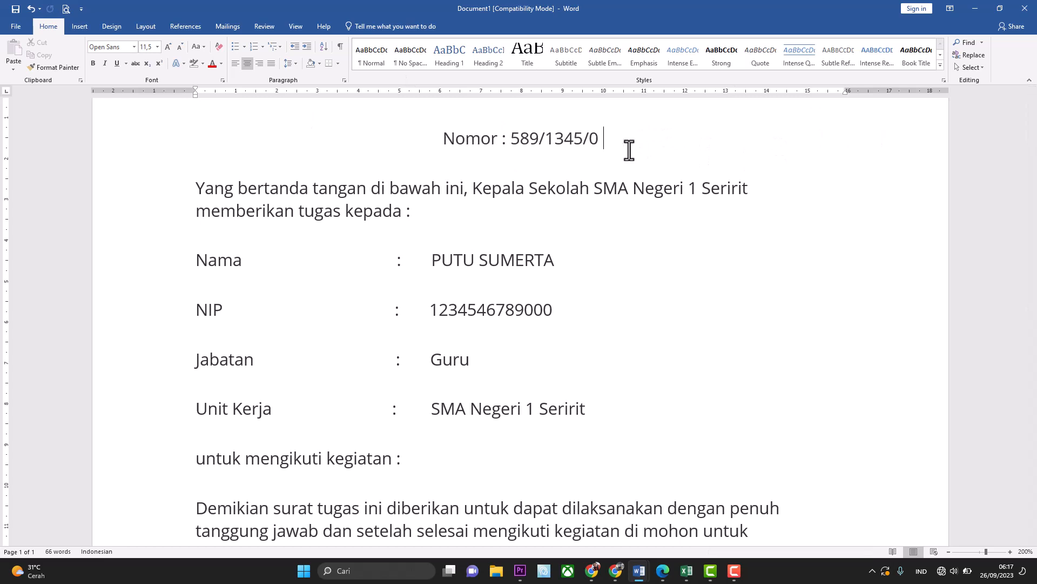
key(BackSpace)
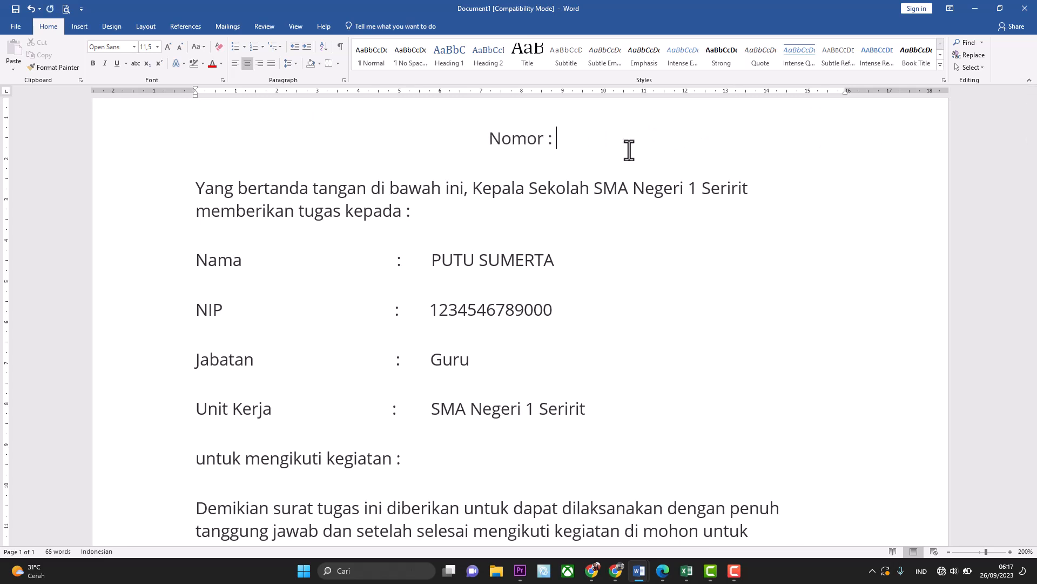
click(568, 277)
key(BackSpace)
key(BackSpace)
key(BackSpace)
key(BackSpace)
key(BackSpace)
key(BackSpace)
key(BackSpace)
key(BackSpace)
key(BackSpace)
key(BackSpace)
key(BackSpace)
key(BackSpace)
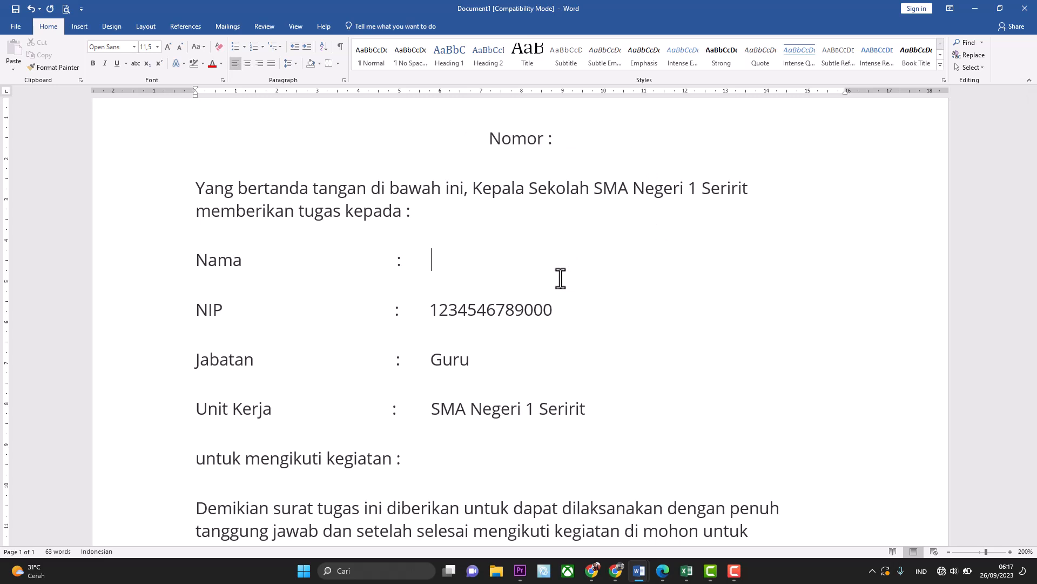
Clear the sample NIP, the position Guru and the unit SMA Negeri 1 Seririit text.
click(571, 312)
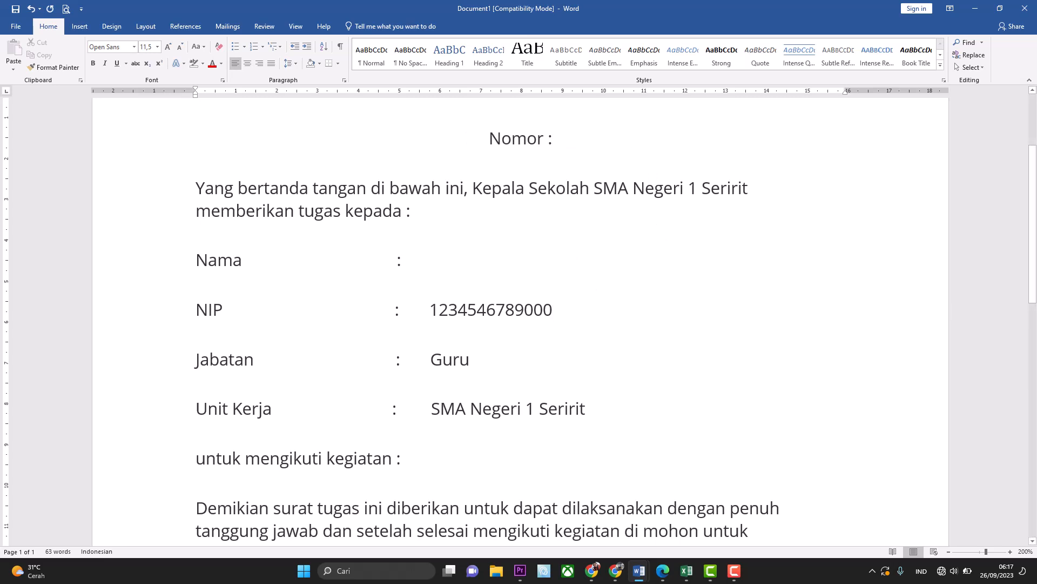
key(BackSpace)
key(BackSpace)
key(BackSpace)
key(BackSpace)
key(BackSpace)
key(BackSpace)
key(BackSpace)
key(BackSpace)
key(BackSpace)
key(BackSpace)
key(BackSpace)
key(BackSpace)
key(BackSpace)
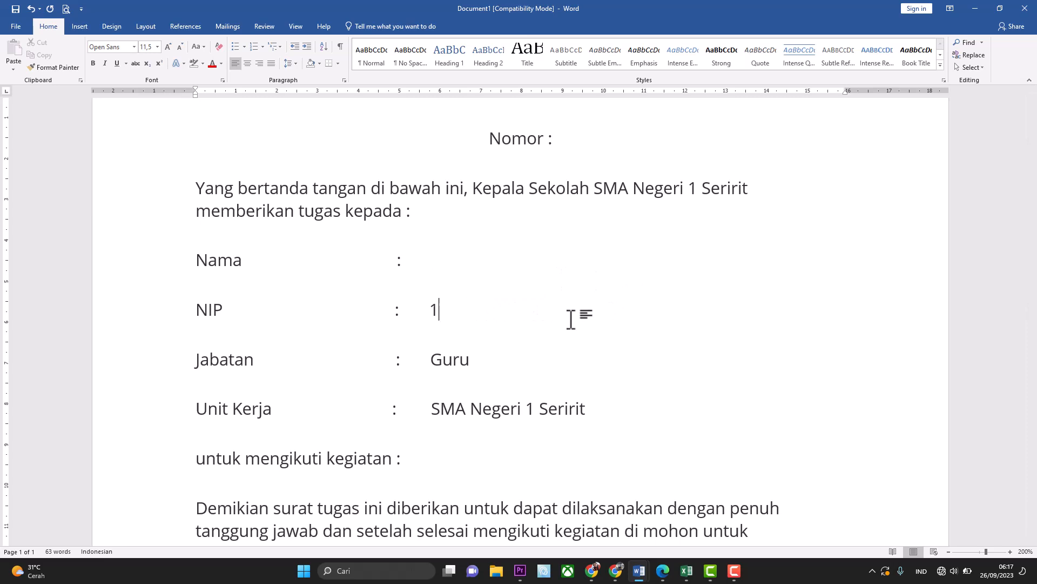
key(Down)
key(Delete)
key(Delete)
key(Delete)
key(Delete)
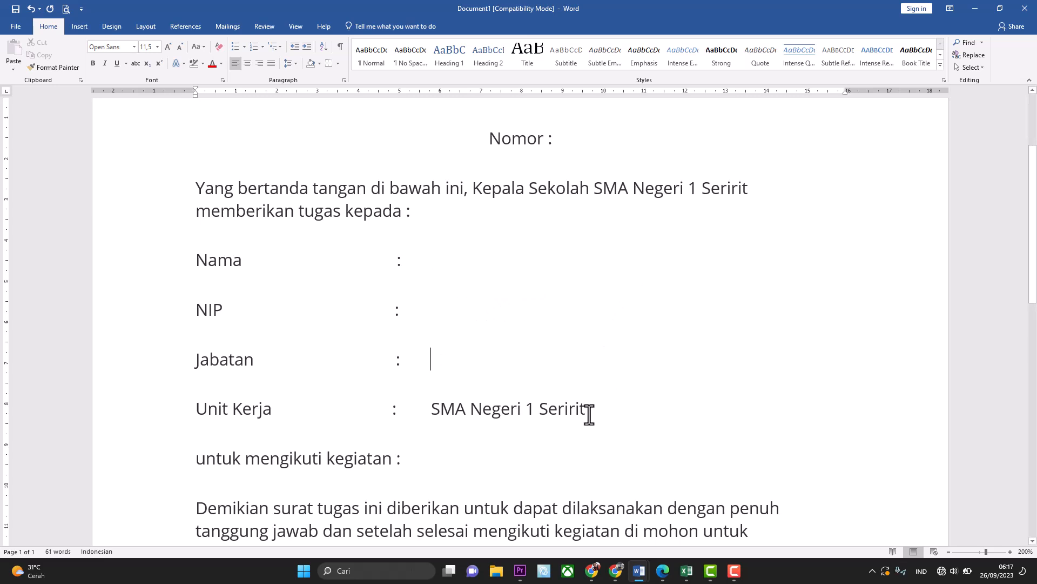
drag(592, 410, 438, 412)
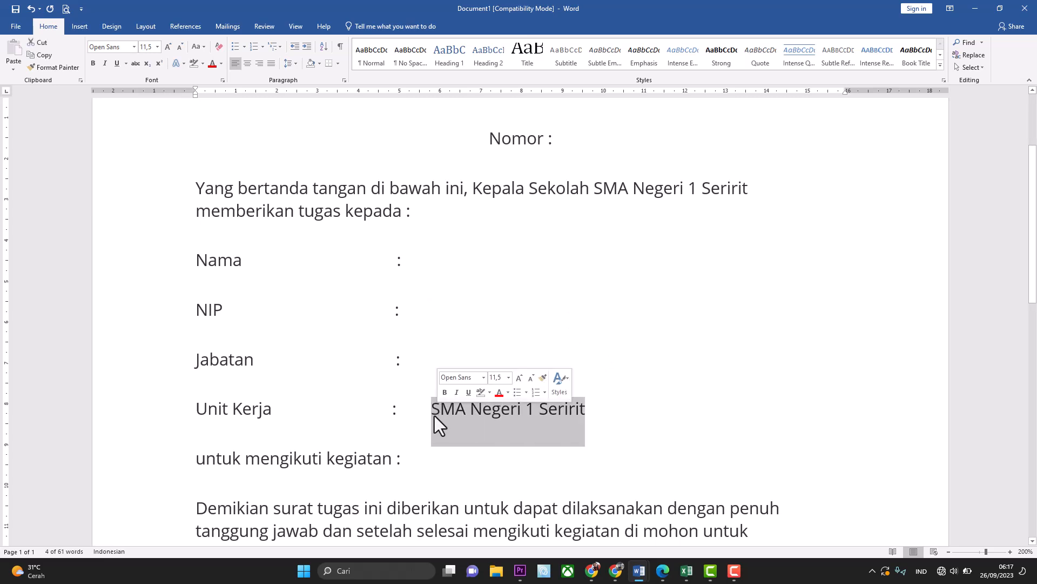
key(Delete)
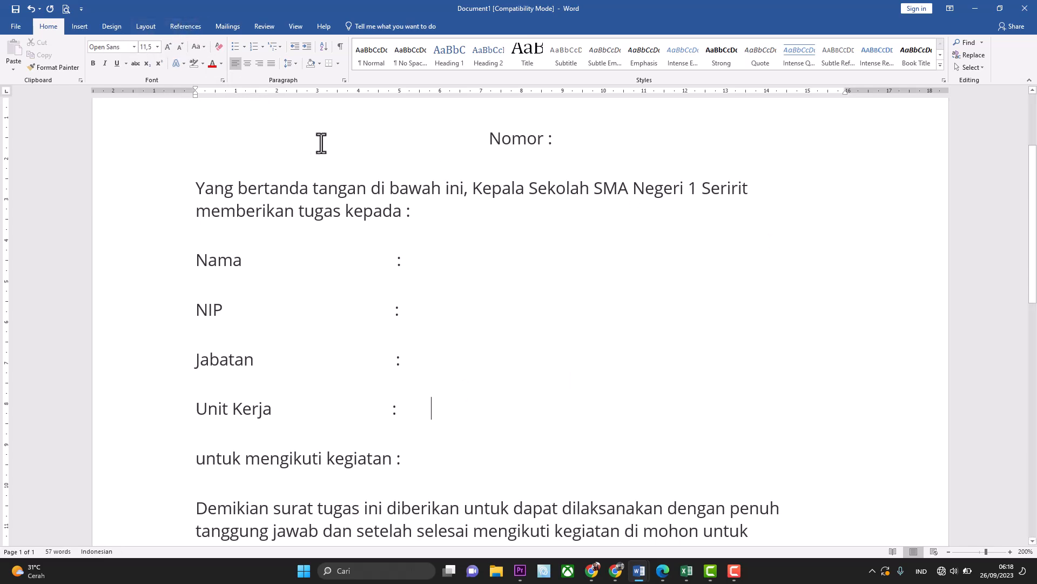
Open the Select Recipients dropdown on the Mailings tab.
click(234, 24)
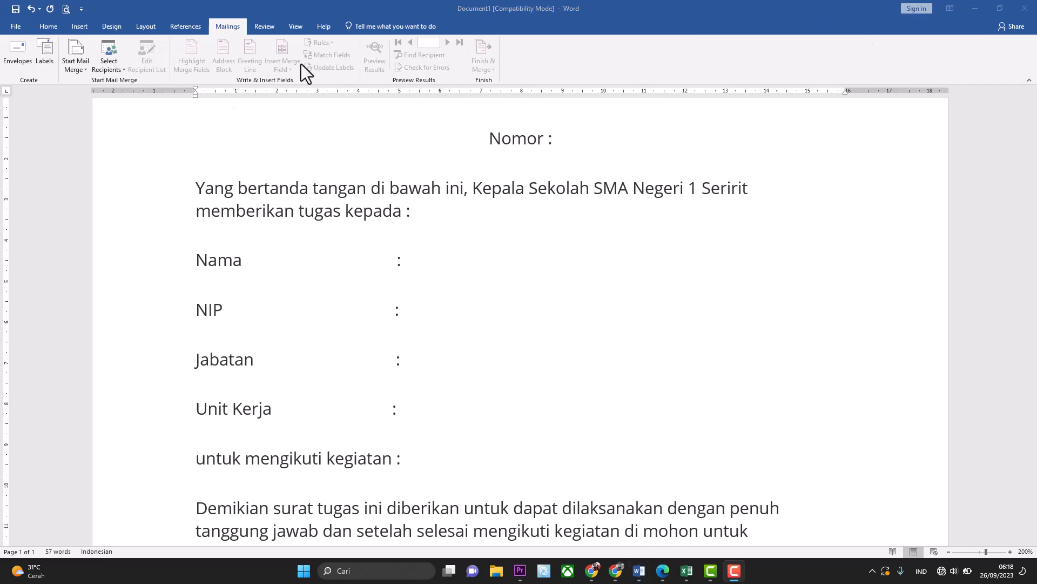
click(227, 29)
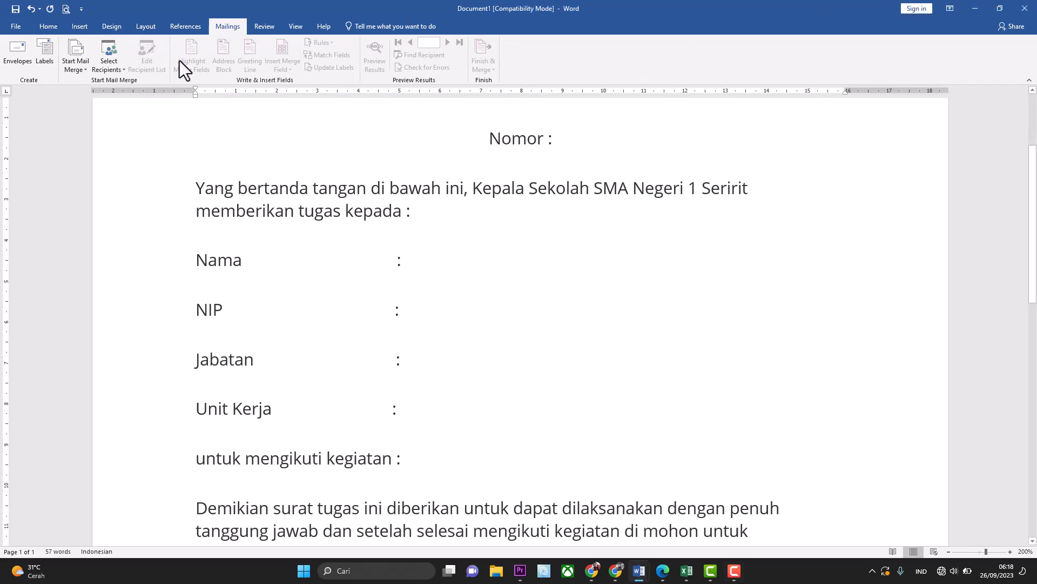
click(115, 73)
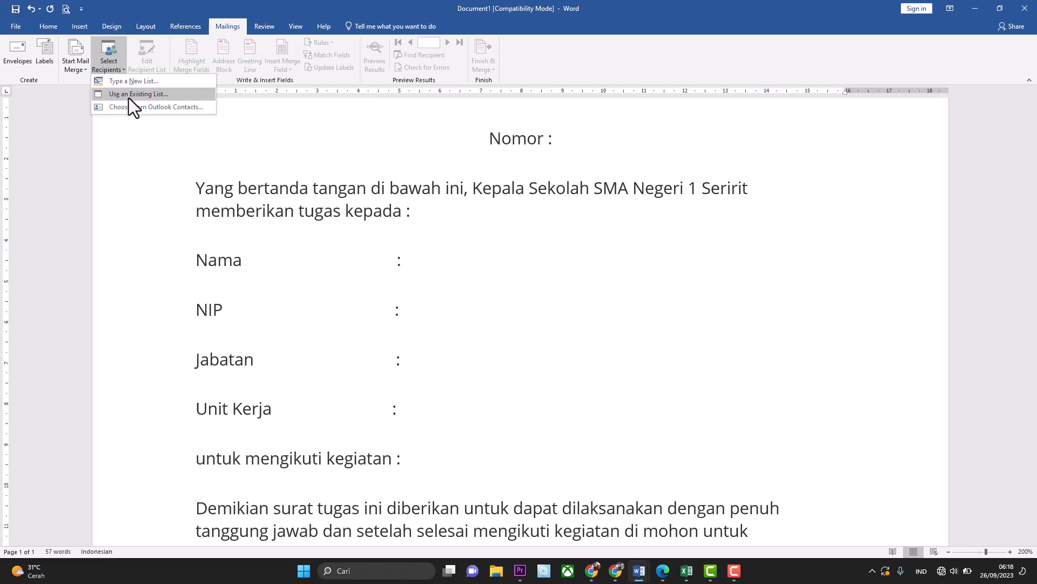
Use an existing list, opening DATA GURU from DATA (D:) > DATA TUTI.
click(128, 98)
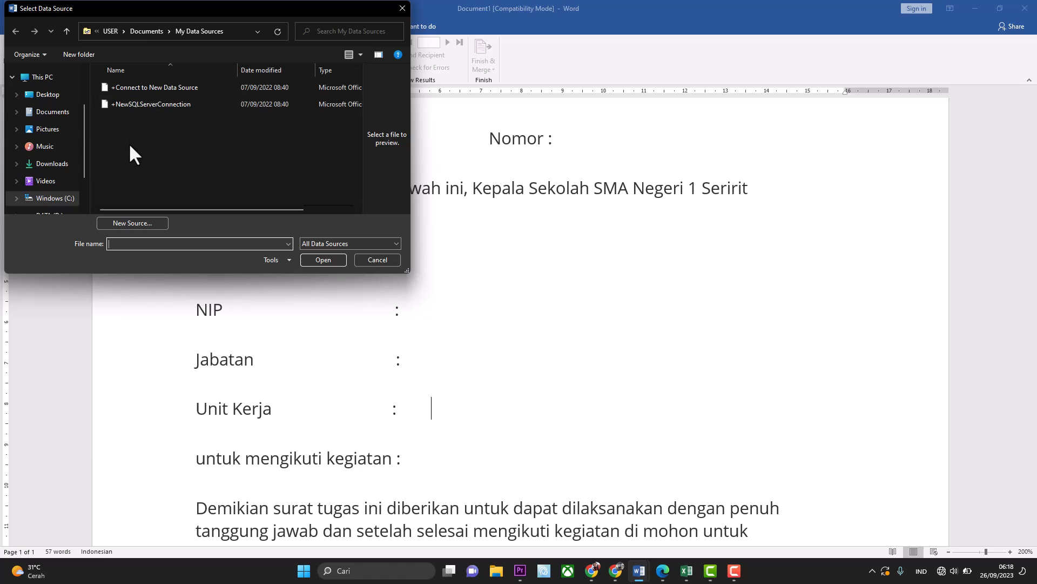
scroll(108, 173, down, 1)
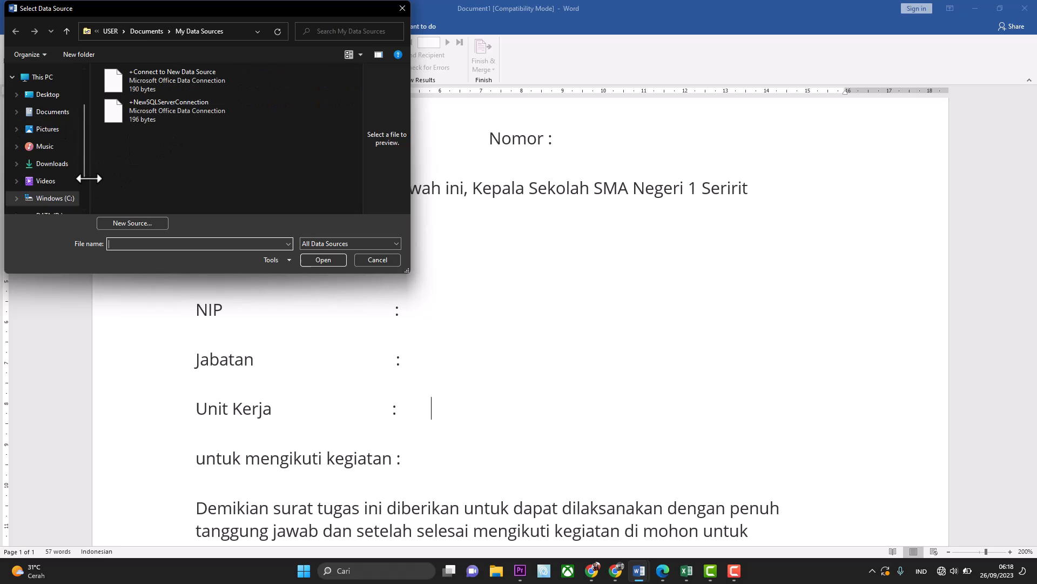
scroll(82, 186, down, 2)
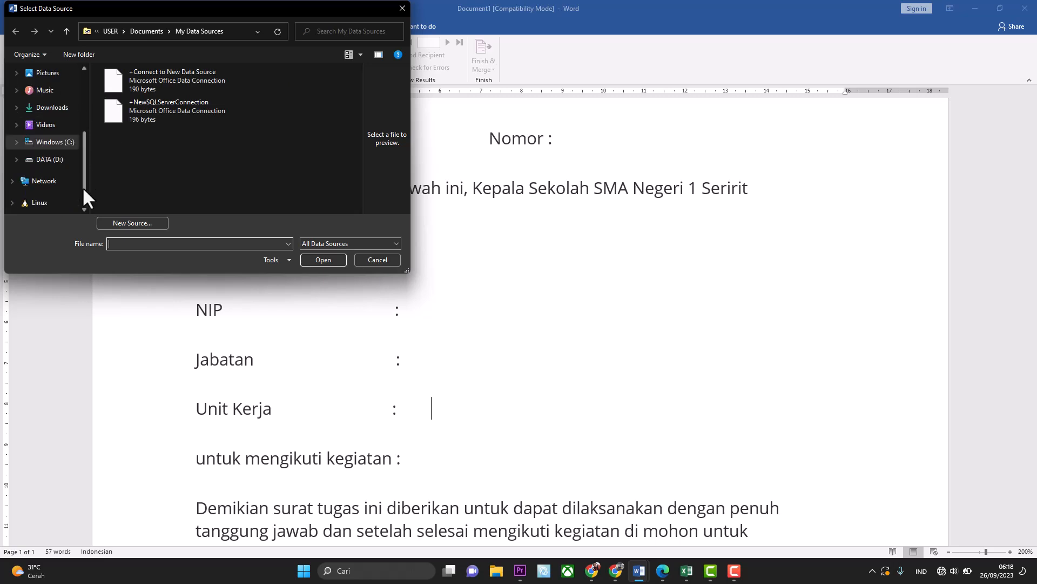
click(61, 165)
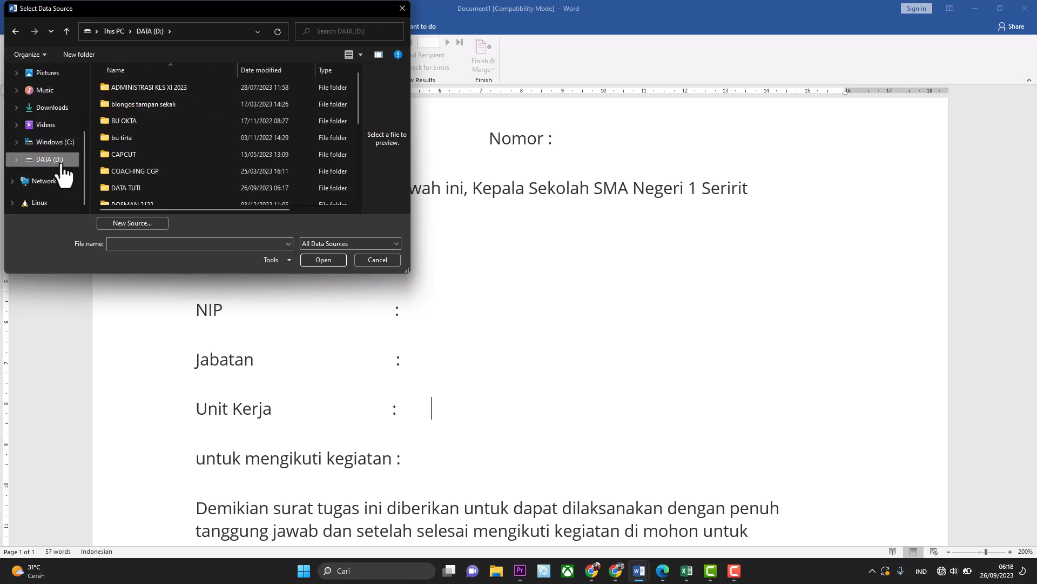
double_click(131, 187)
click(130, 186)
key(d)
key(d)
key(d)
key(d)
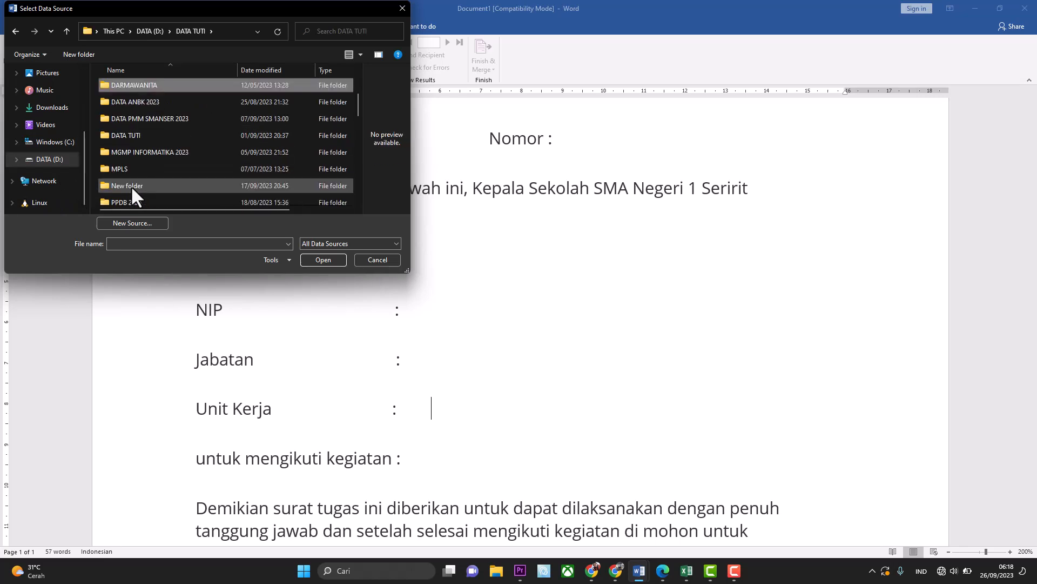
key(d)
key(d)
key(d)
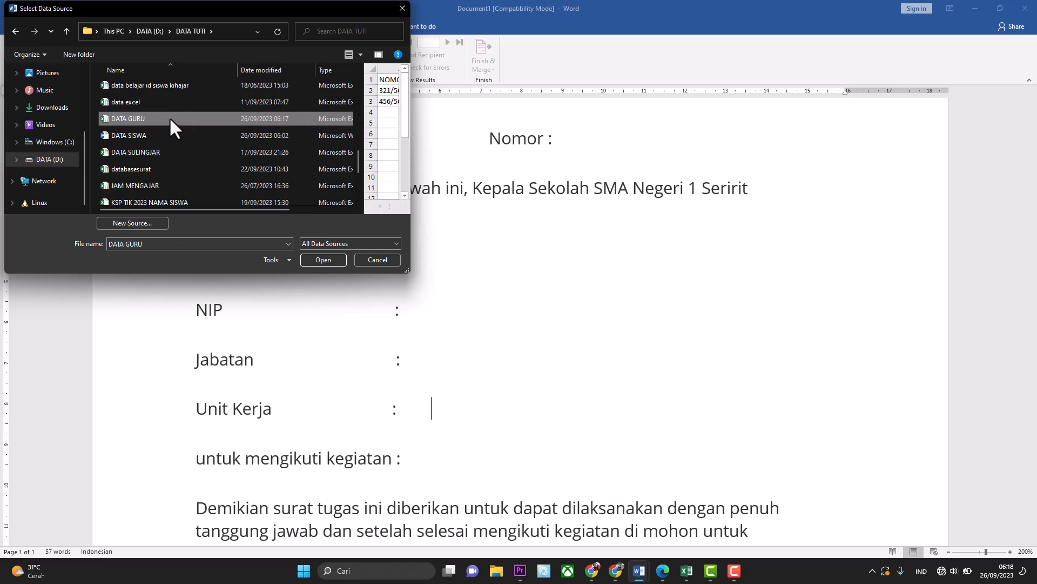
click(322, 258)
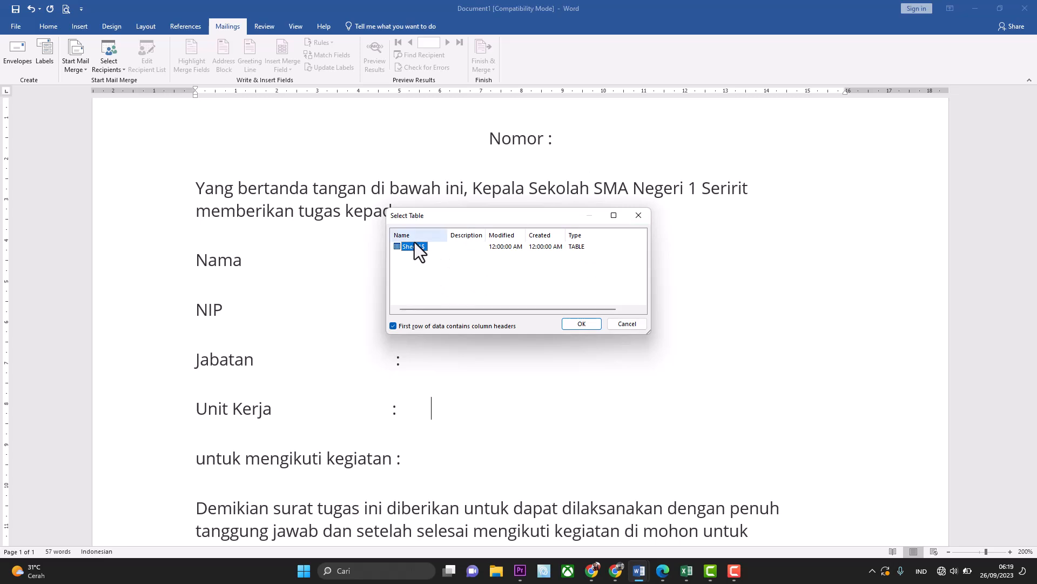
Accept Sheet1$, with column headers in the first row, as the recipient table.
click(595, 325)
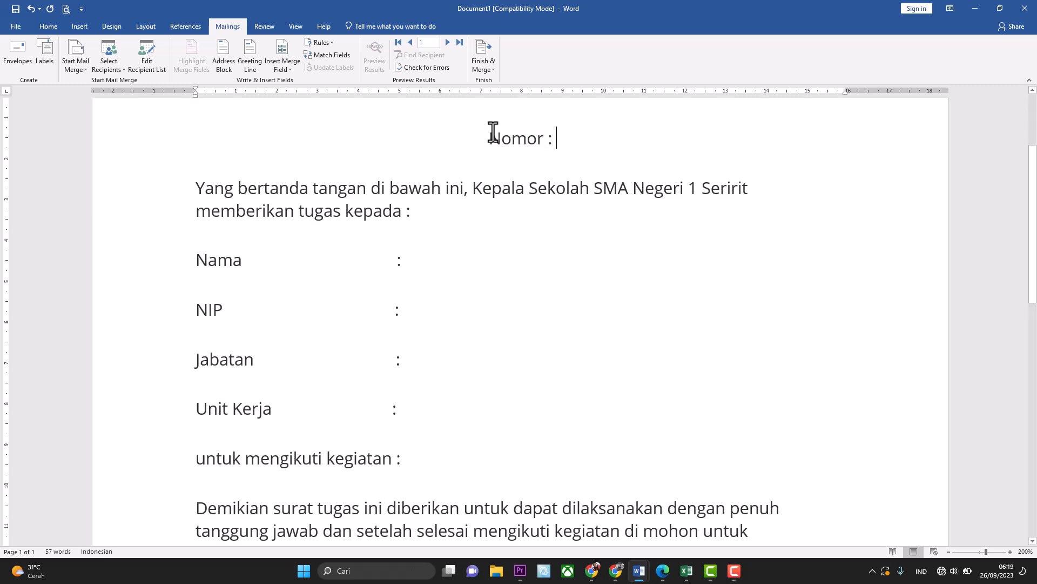
Insert the «NOMOR», «NAMA» and «NIP» merge fields after their Nomor, Nama and NIP labels.
click(291, 70)
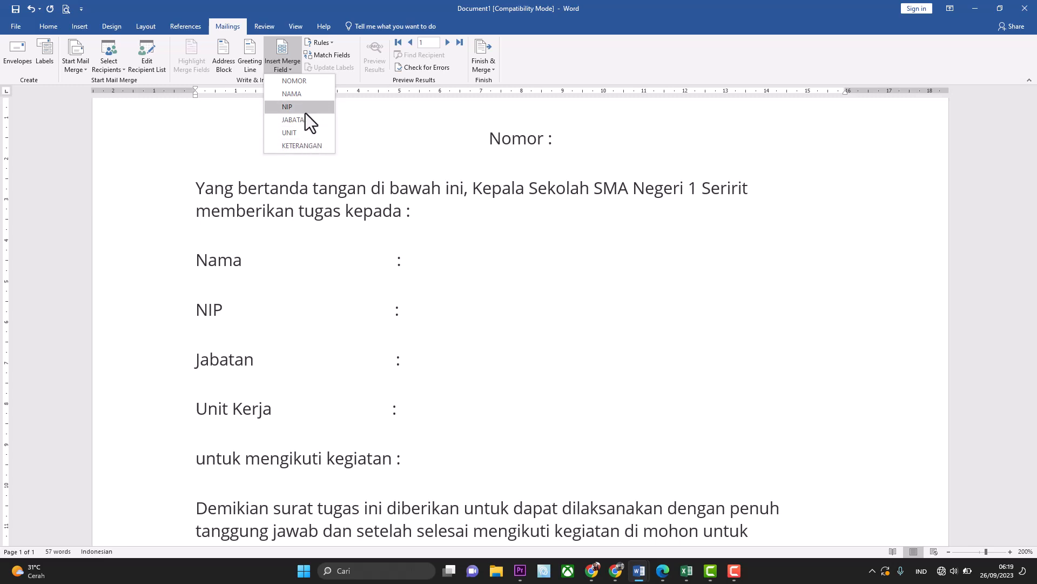
click(307, 83)
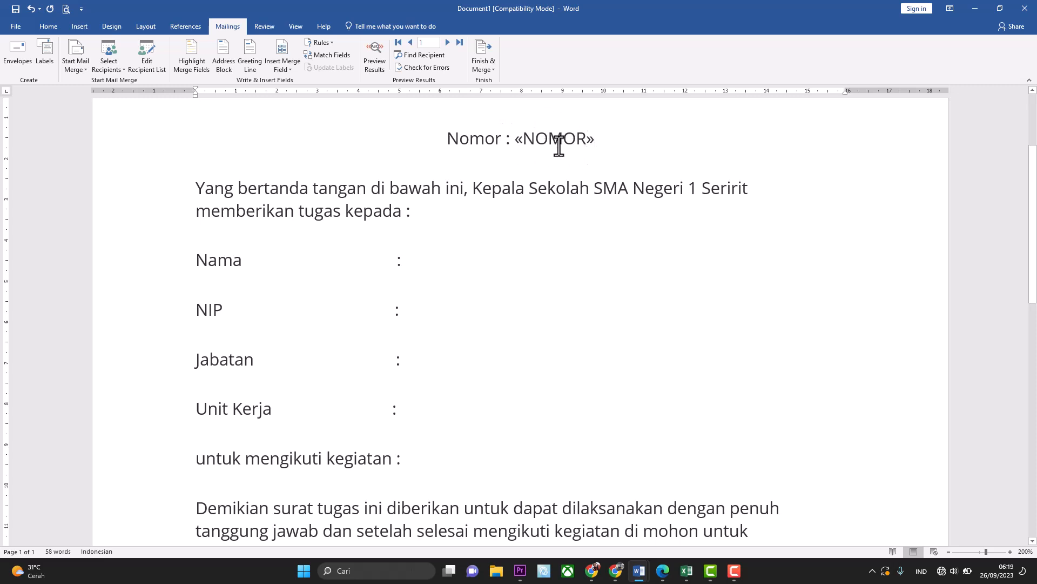
click(431, 260)
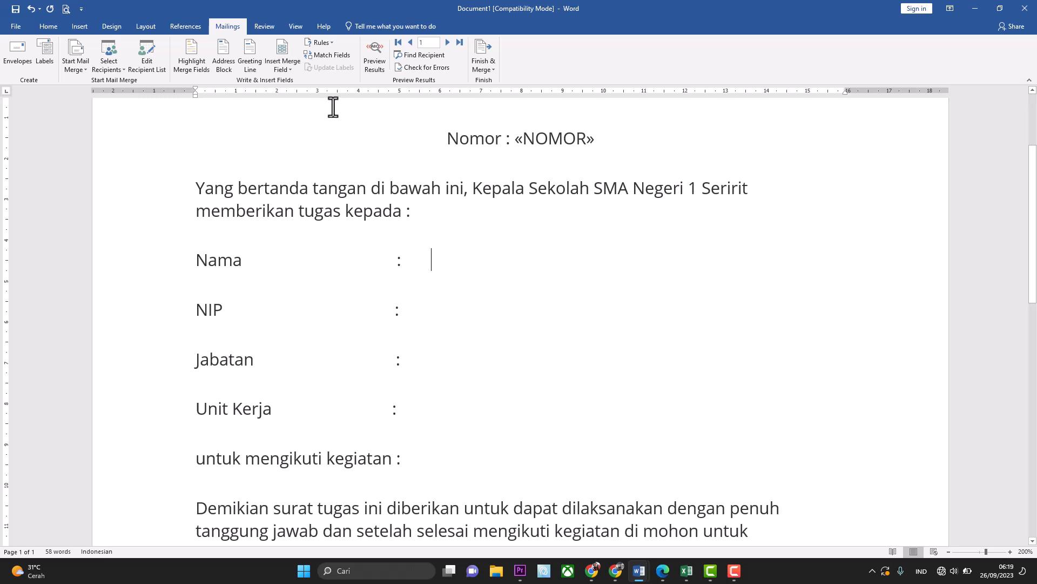
click(294, 66)
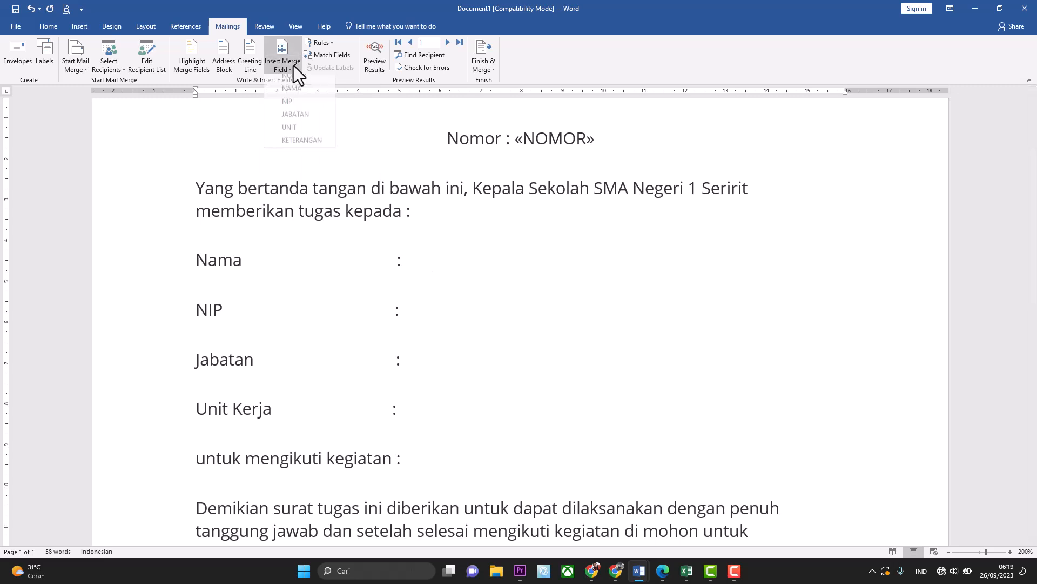
click(299, 95)
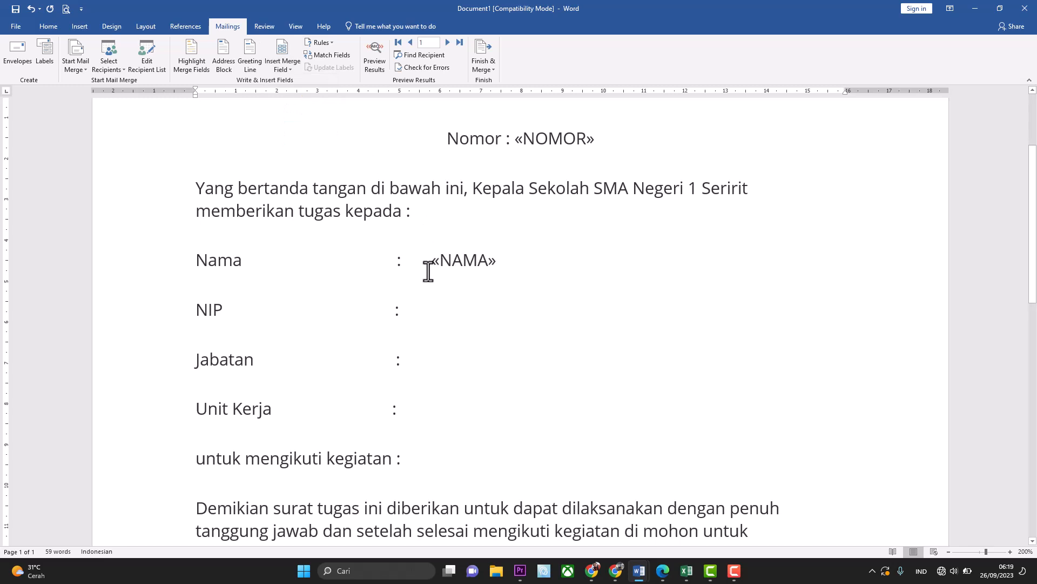
click(425, 309)
click(289, 72)
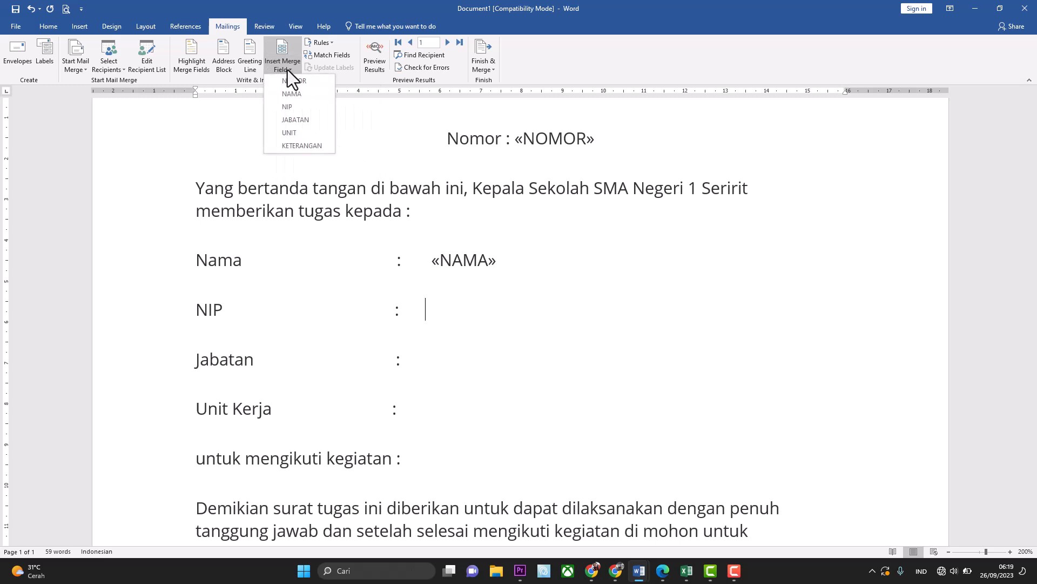
click(296, 107)
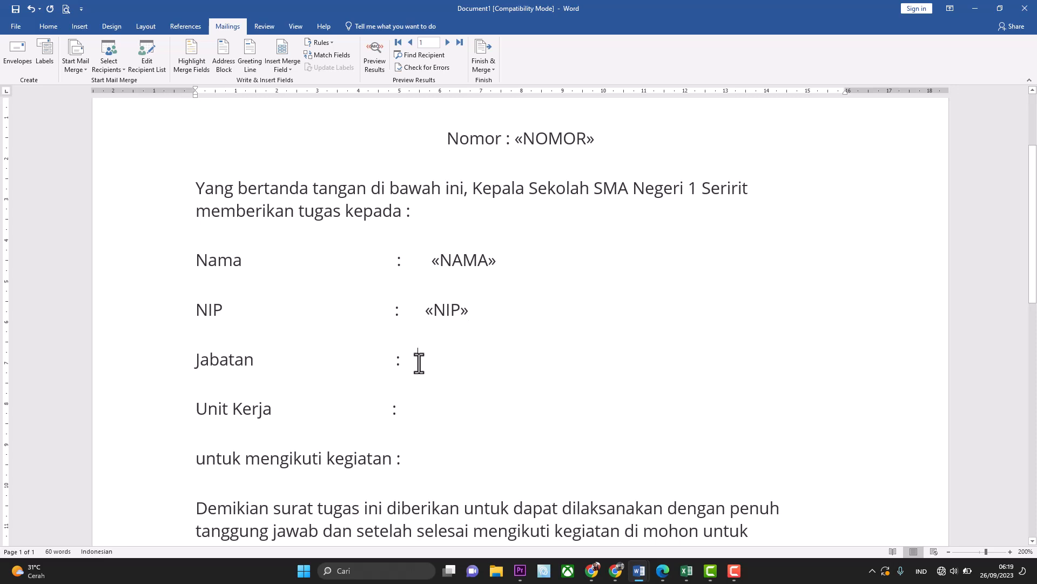
Add the «JABATAN», «UNIT» and «KETERANGAN» merge fields on the Jabatan, Unit Kerja and kegiatan lines.
click(288, 73)
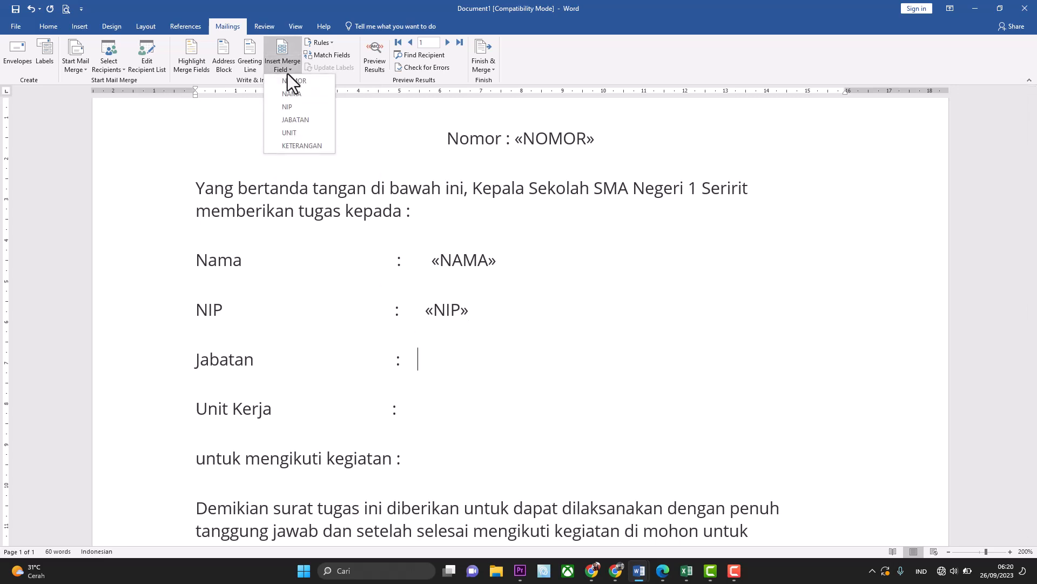
click(297, 119)
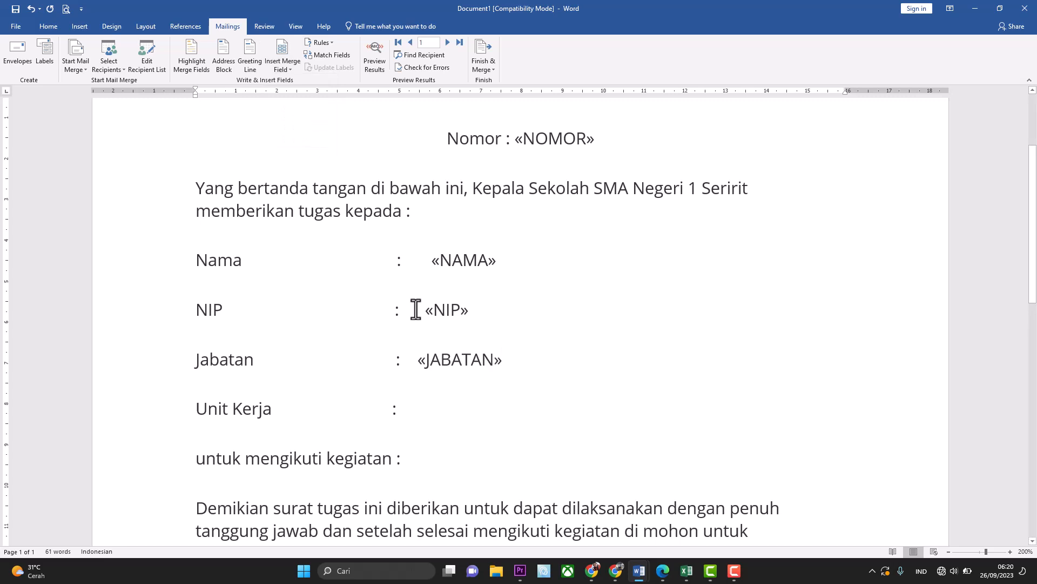
click(439, 410)
click(284, 73)
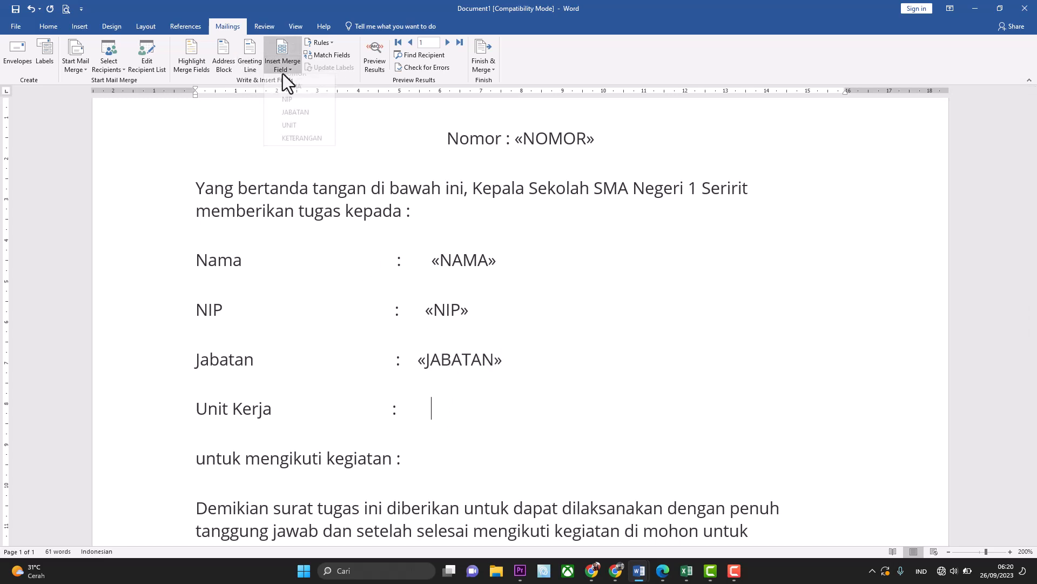
click(300, 132)
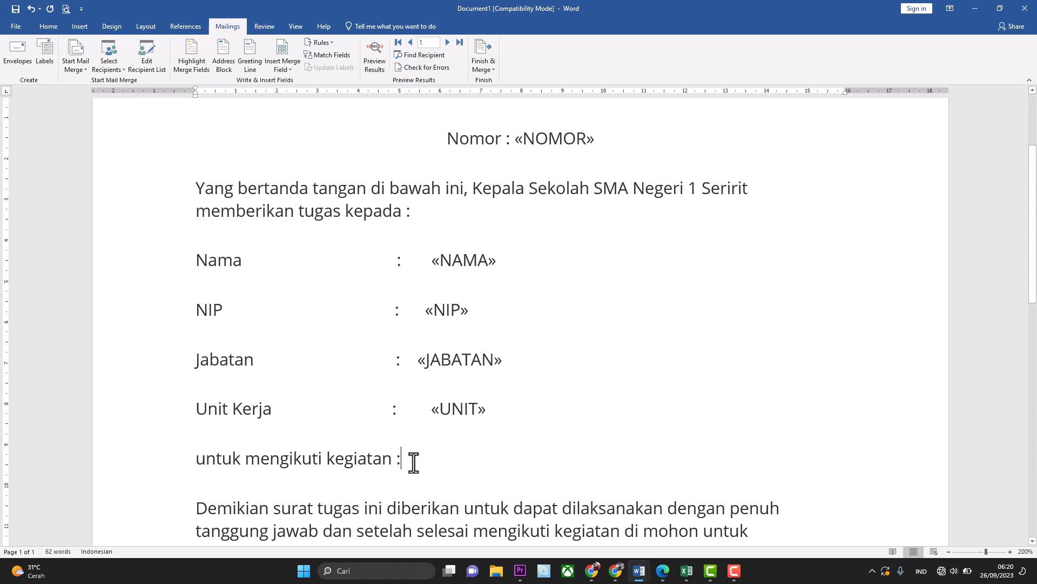
click(290, 70)
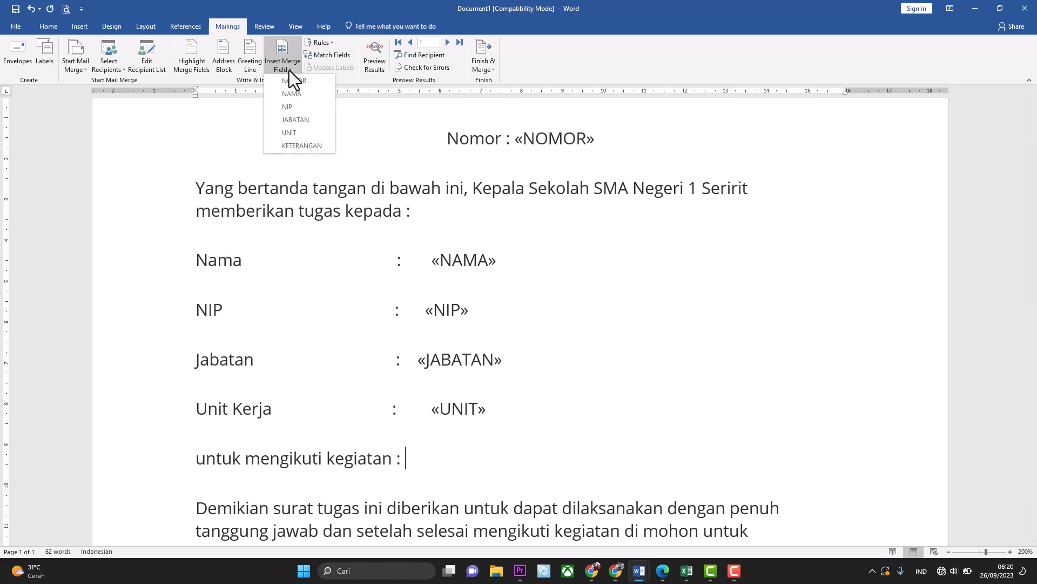
click(309, 148)
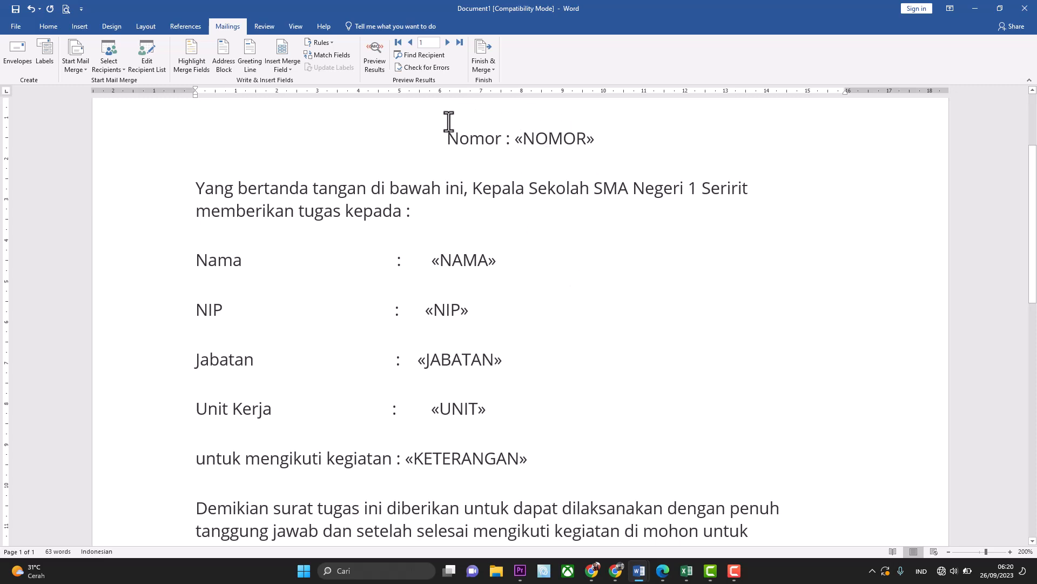
Preview the merged letter, realign the GURU Jabatan value, then view record 2 and return to record 1.
click(382, 64)
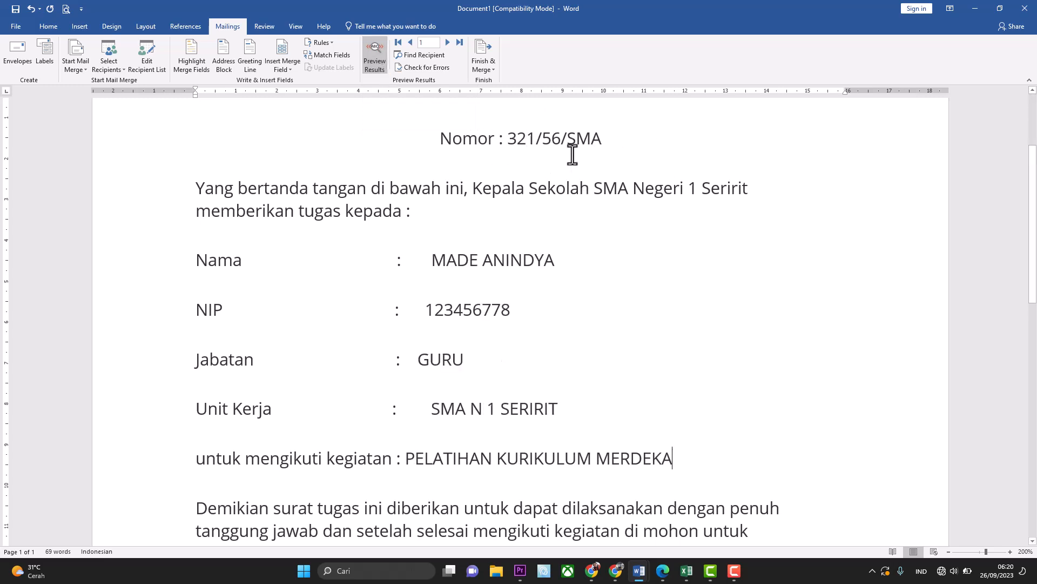
click(412, 361)
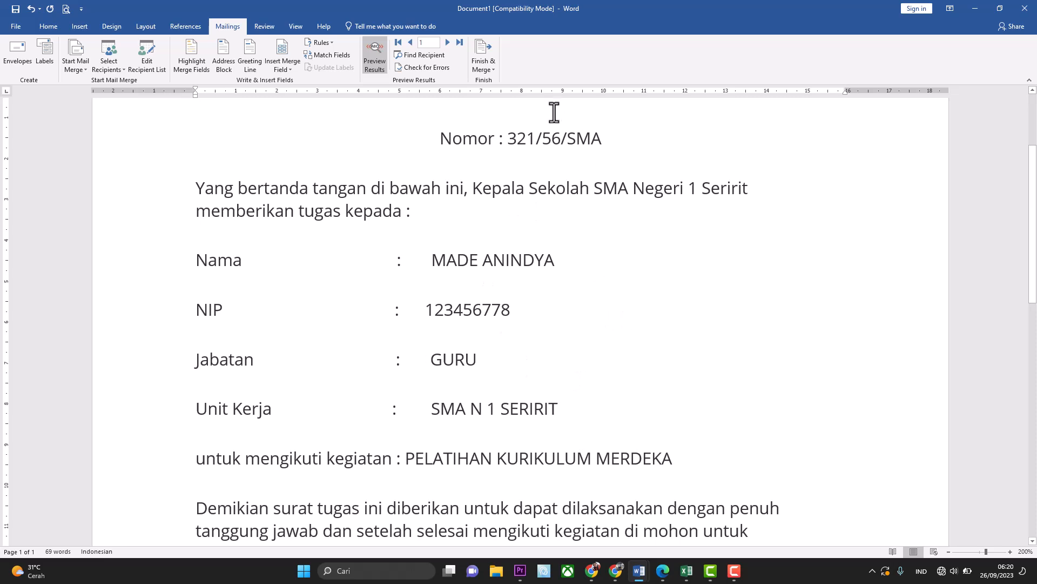
click(447, 43)
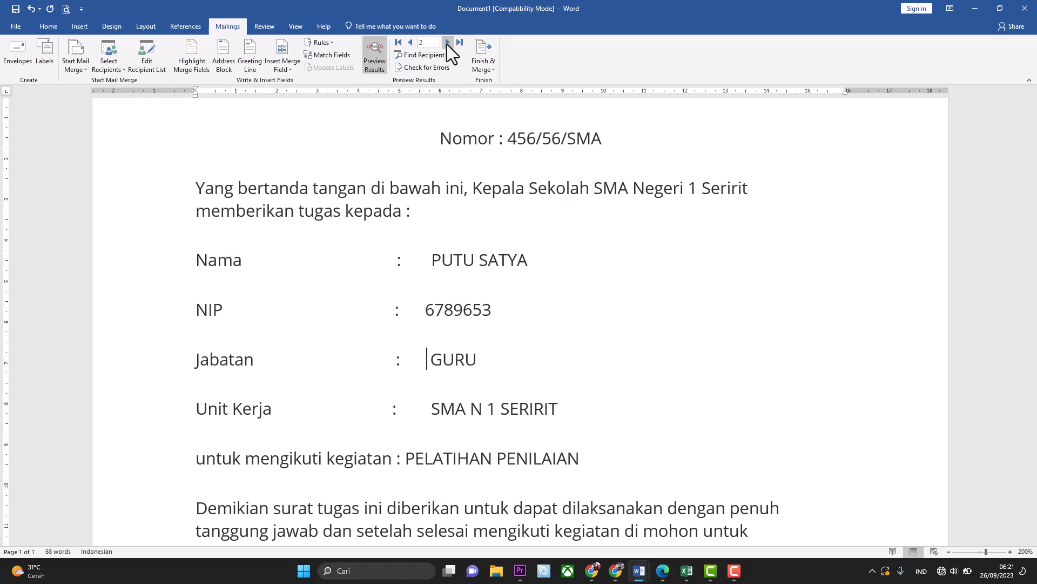
click(412, 41)
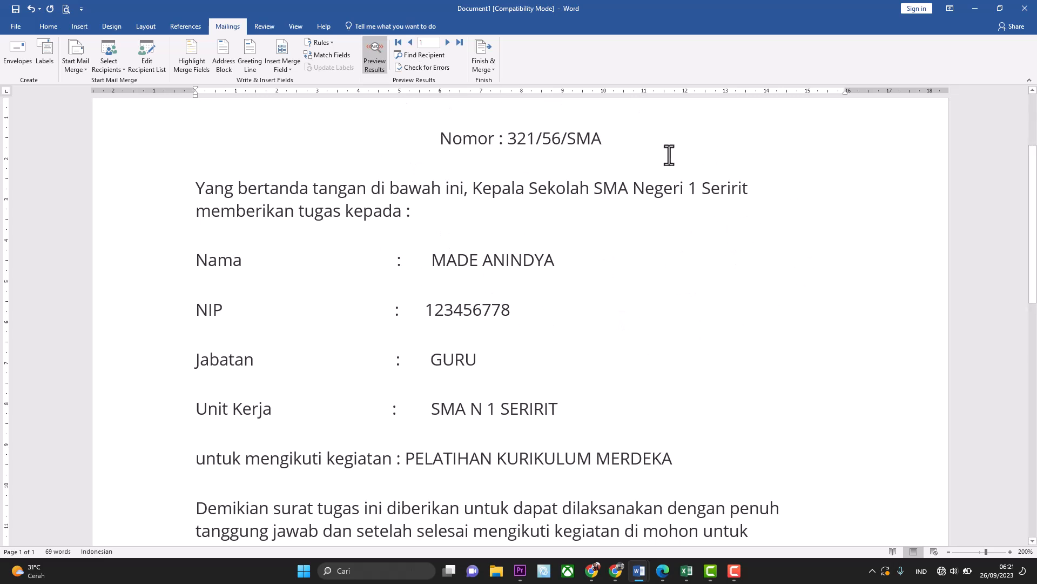
click(494, 73)
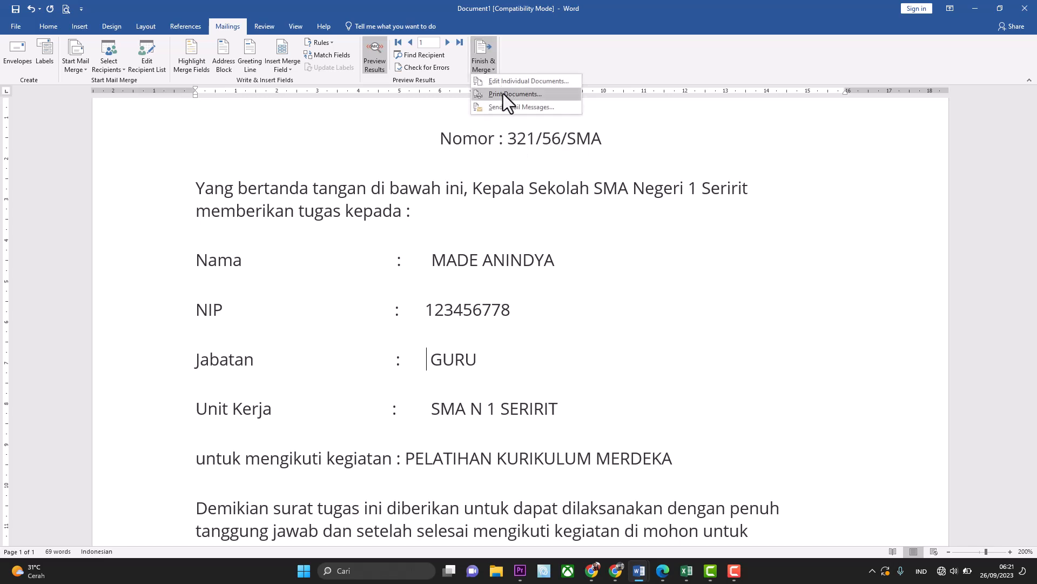
click(503, 93)
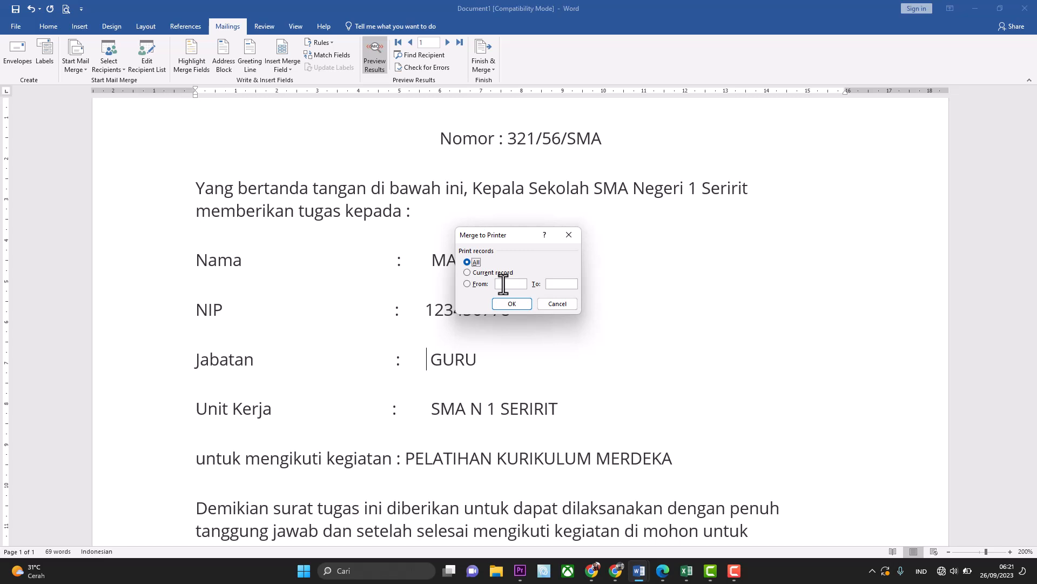
click(503, 284)
click(552, 304)
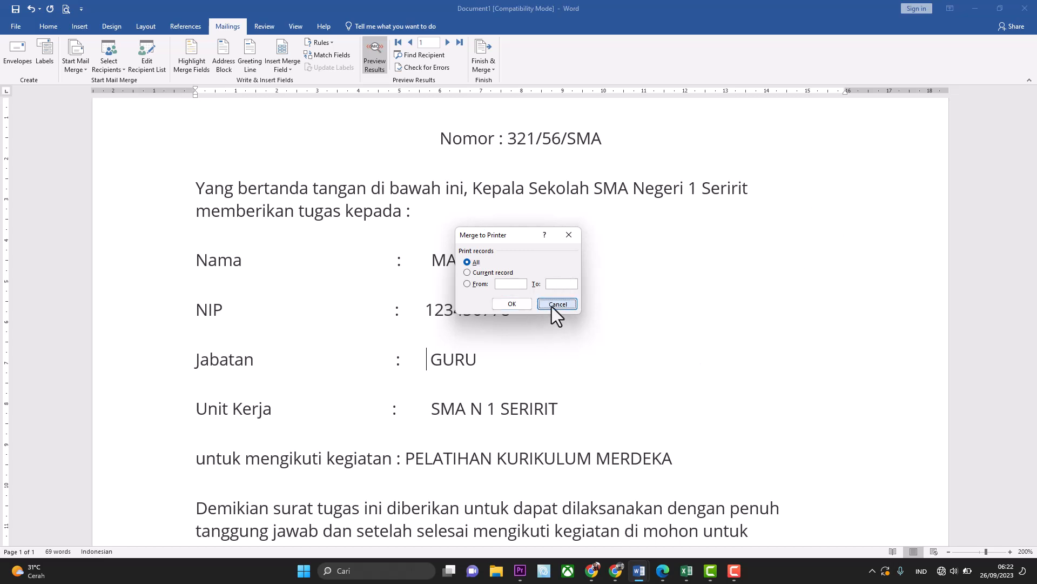